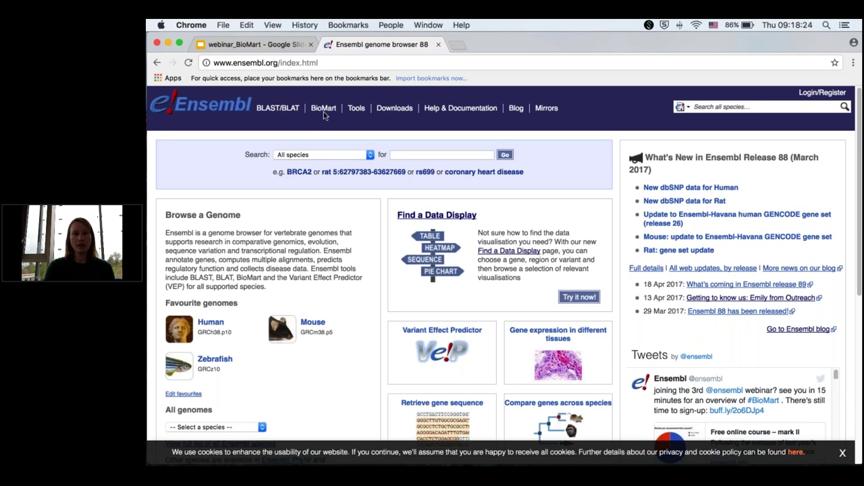
Step: Open BioMart and choose the Ensembl Genes 88 database with the Human genes (GRCh38.p10) dataset
left_click(324, 109)
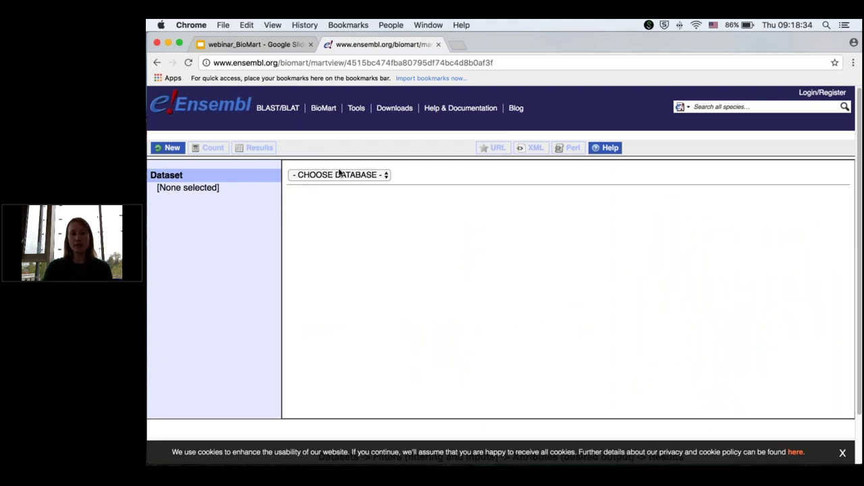
left_click(382, 176)
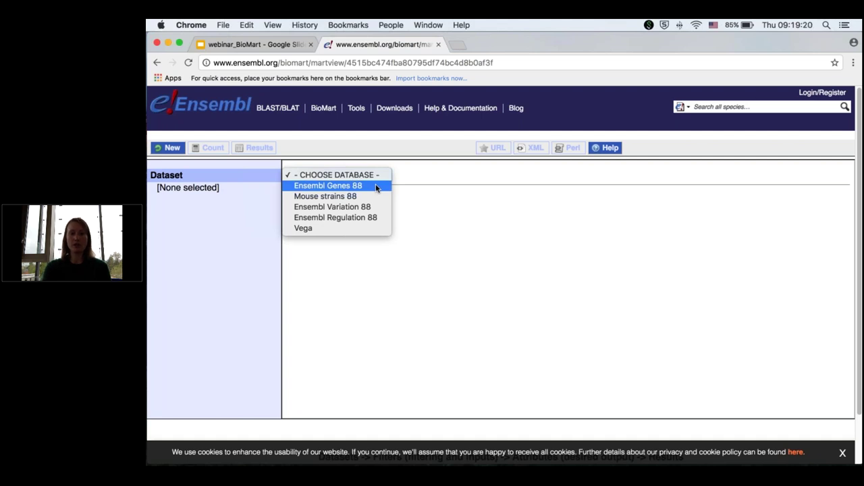
left_click(376, 188)
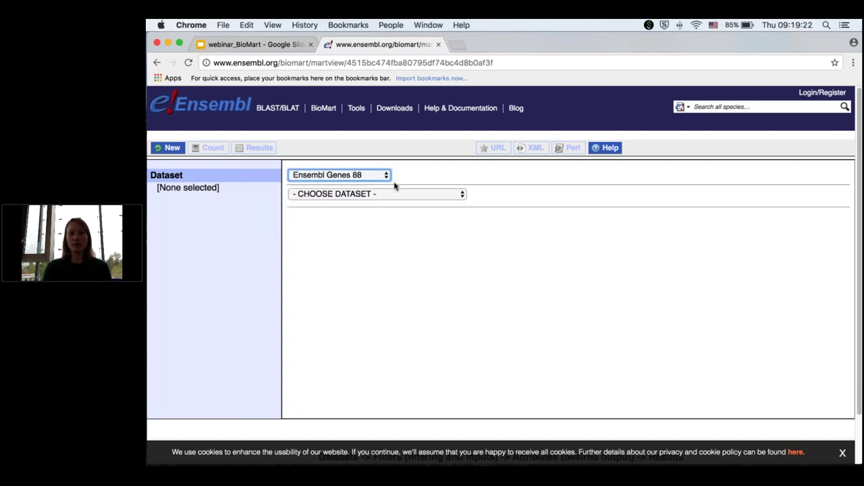
left_click(457, 196)
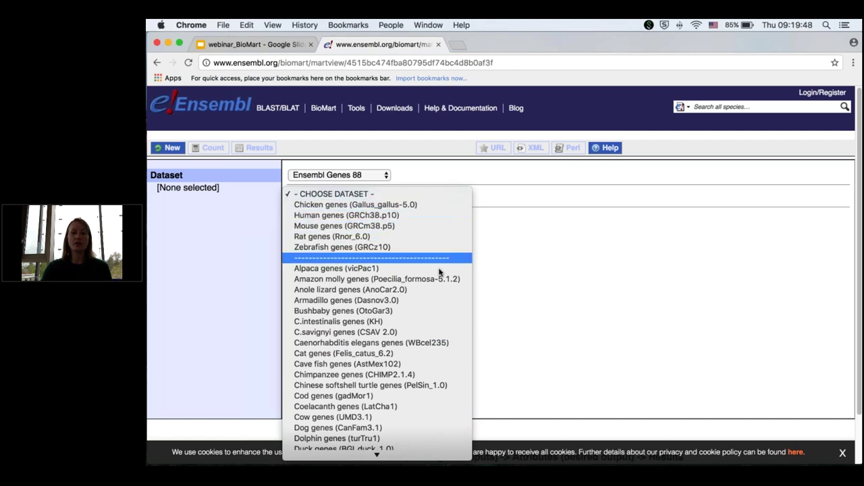
left_click(450, 217)
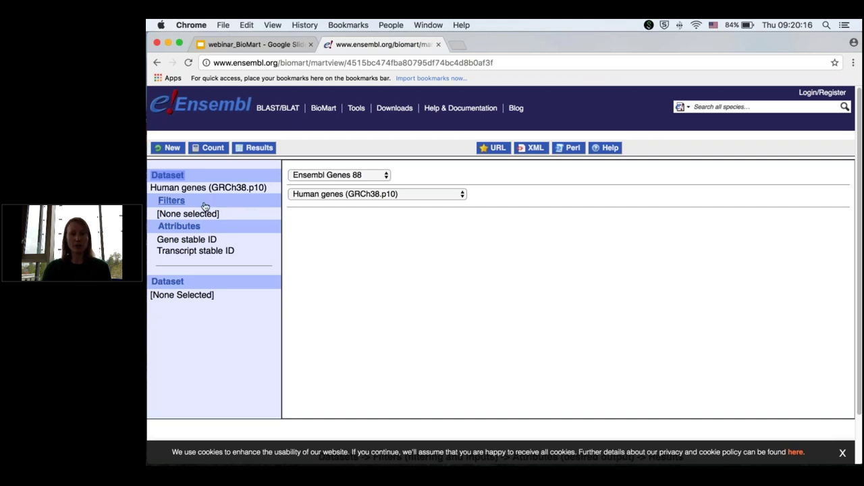
Step: In the Gene filters, fill the external references ID list with "ESPN, MYH9, USH1C, CISD2, THRB GIPC3"
left_click(172, 200)
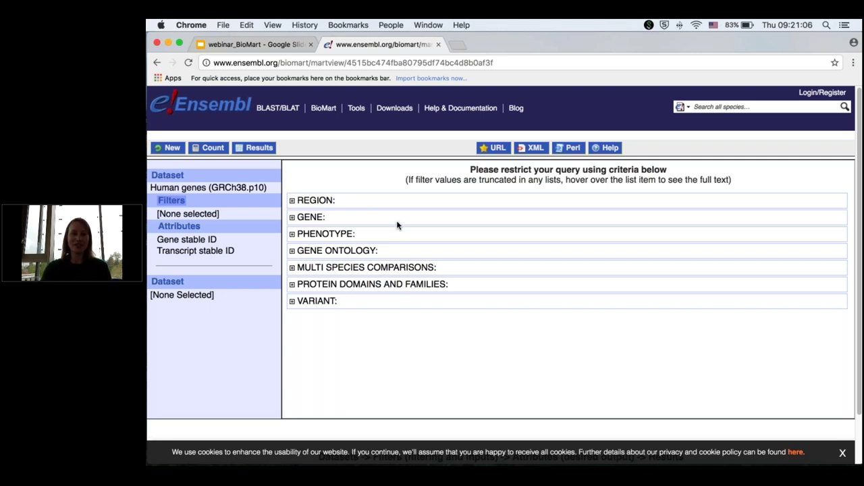
left_click(292, 218)
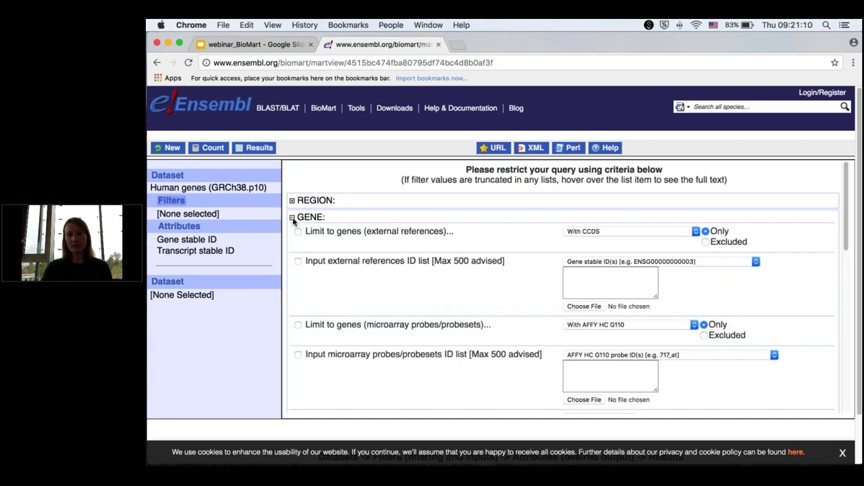
scroll(495, 253, "down", 2)
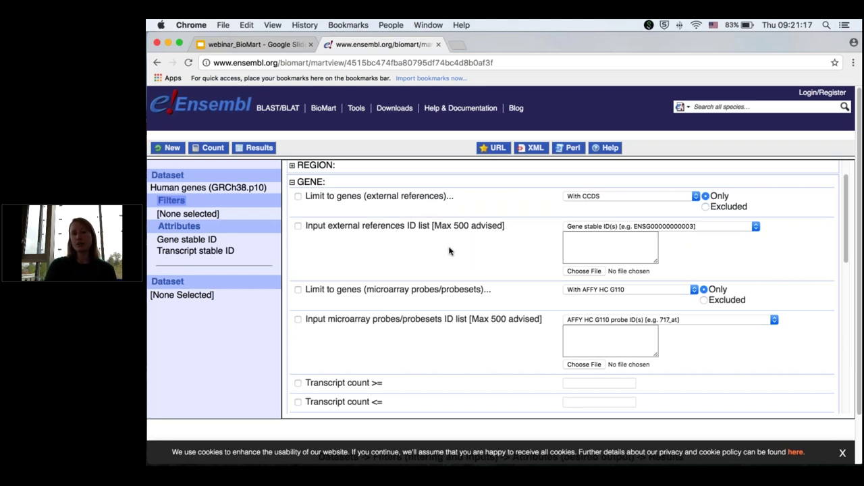
left_click(570, 243)
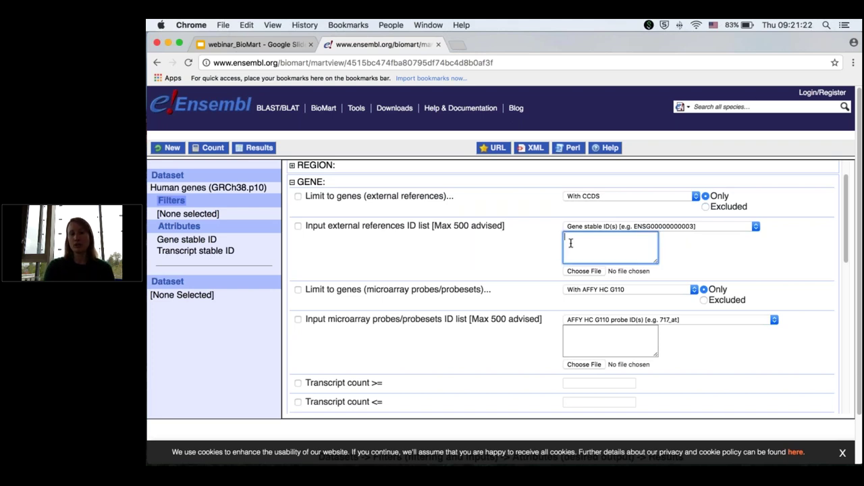
type("ESPN, MYH9, USH1C, CISD2, THRB and GIPC3")
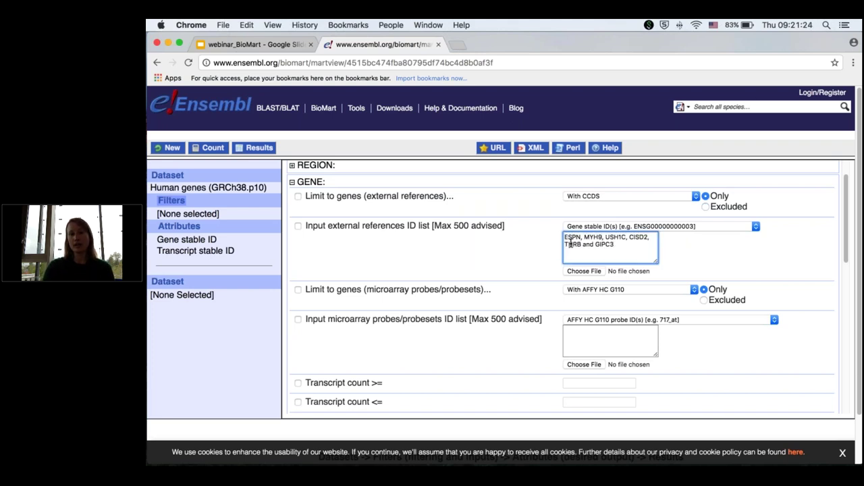
double_click(584, 244)
key("BackSpace")
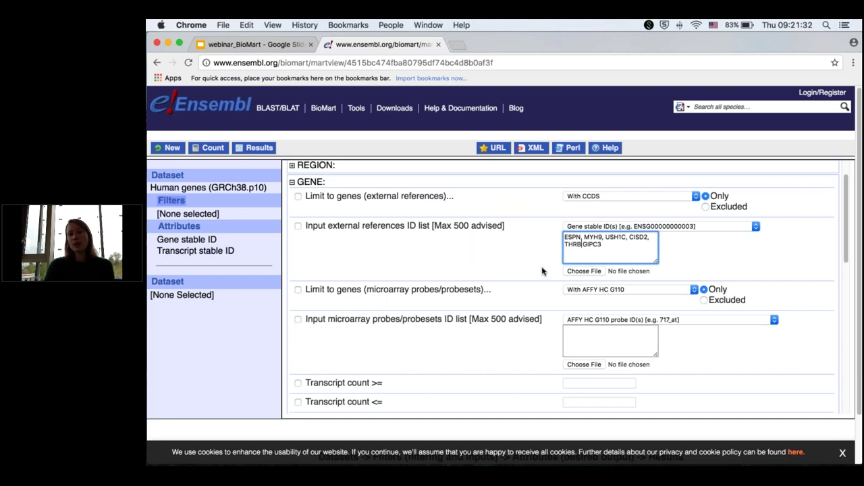
Step: Set the external references ID list type to Gene Name(s) and count the genes matching the filter
left_click(705, 227)
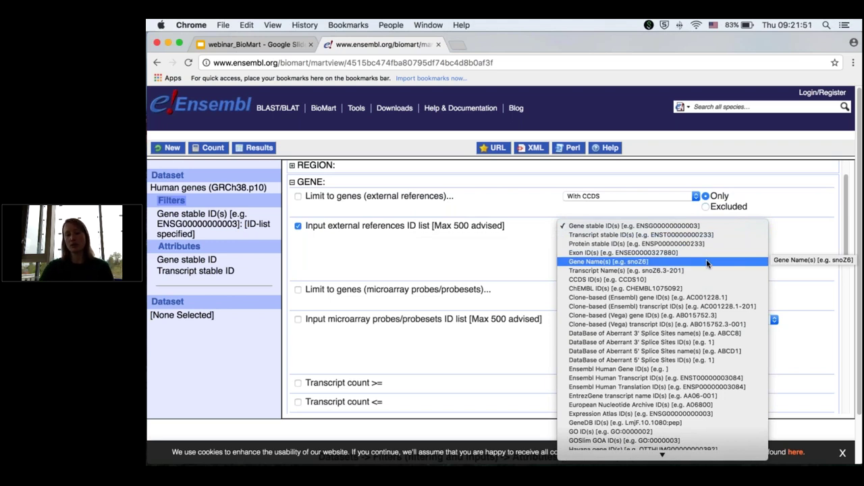
scroll(706, 263, "down", 6)
scroll(707, 263, "down", 5)
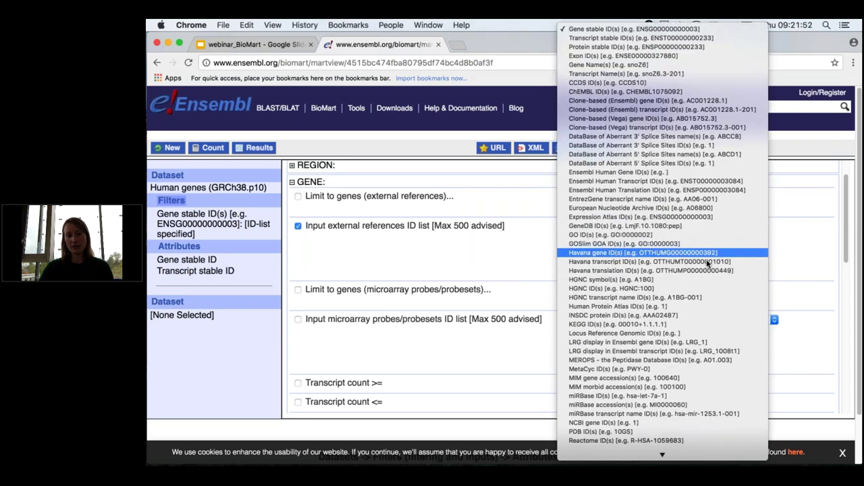
scroll(707, 264, "up", 3)
scroll(707, 264, "up", 2)
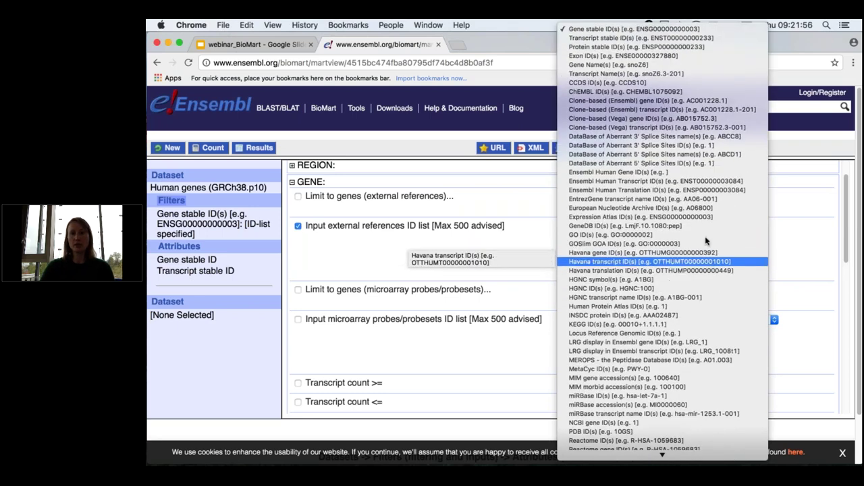
left_click(663, 65)
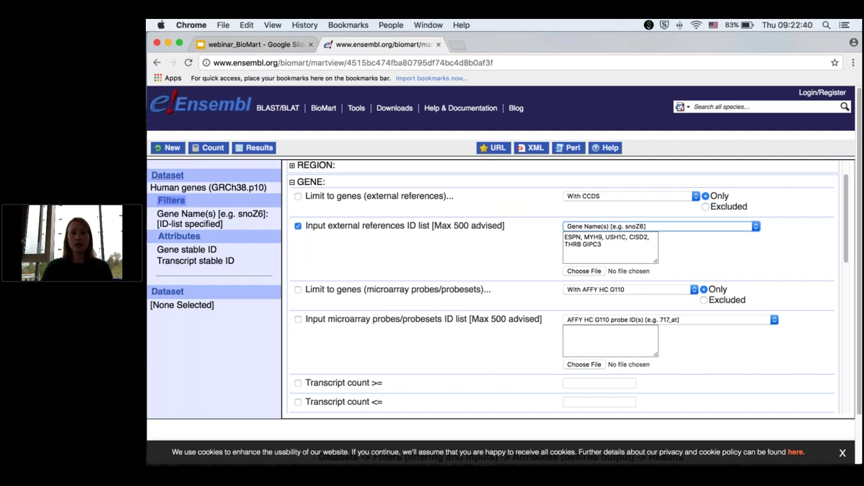
left_click(209, 151)
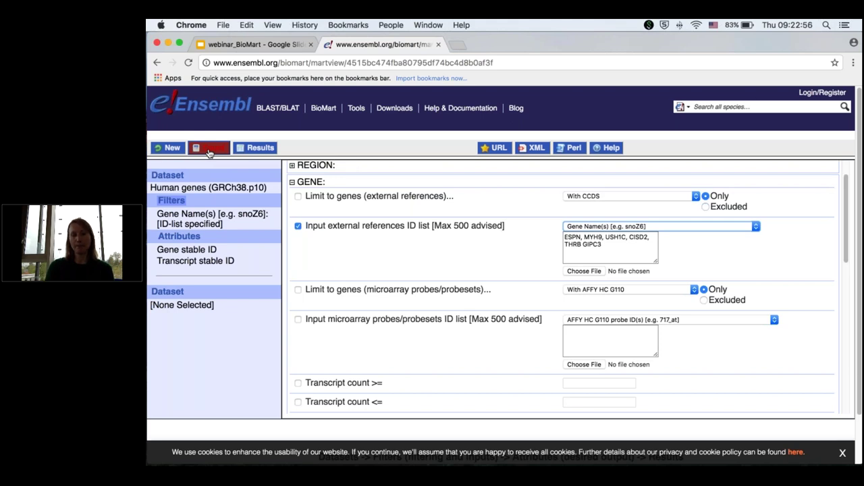
left_click(209, 152)
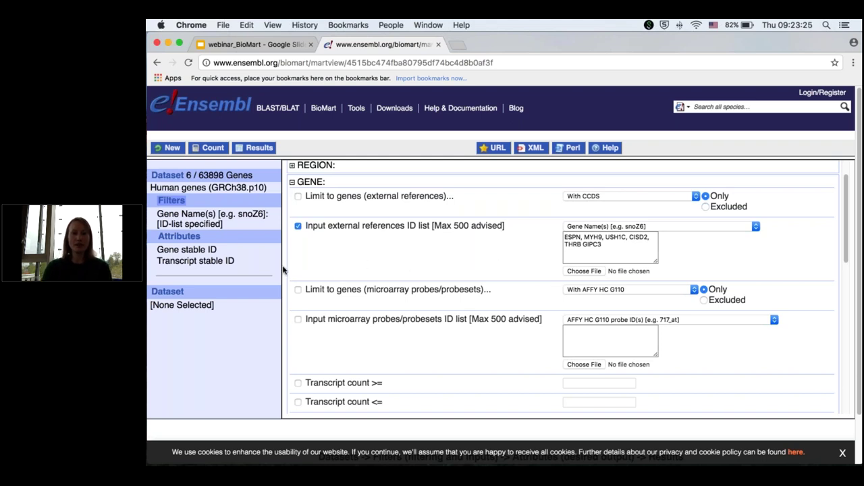
Step: Go to the output attributes, keep the Features category and expand its Gene section
left_click(196, 240)
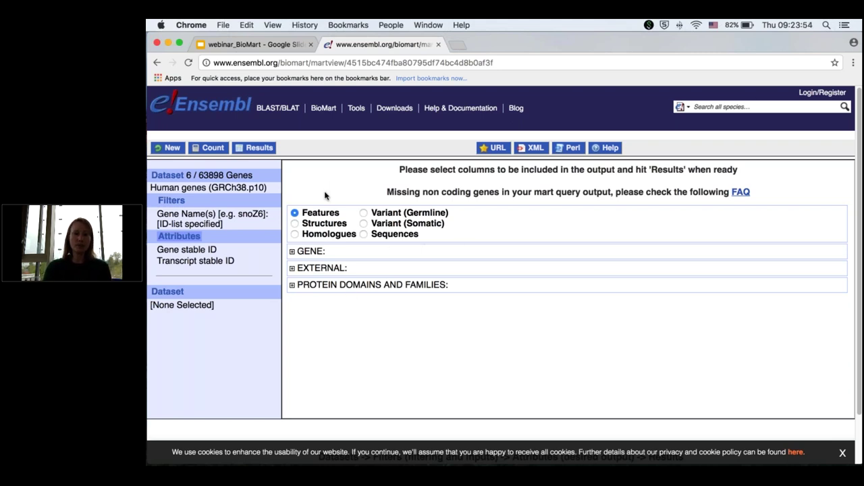
left_click(295, 224)
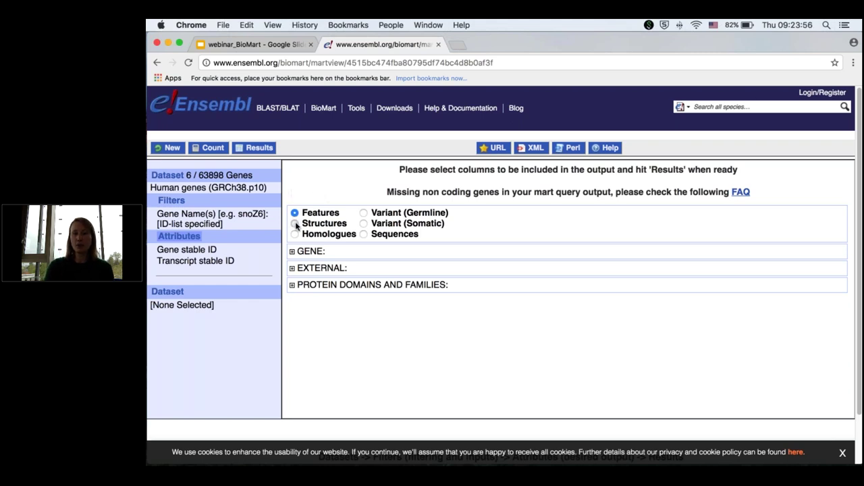
left_click(295, 234)
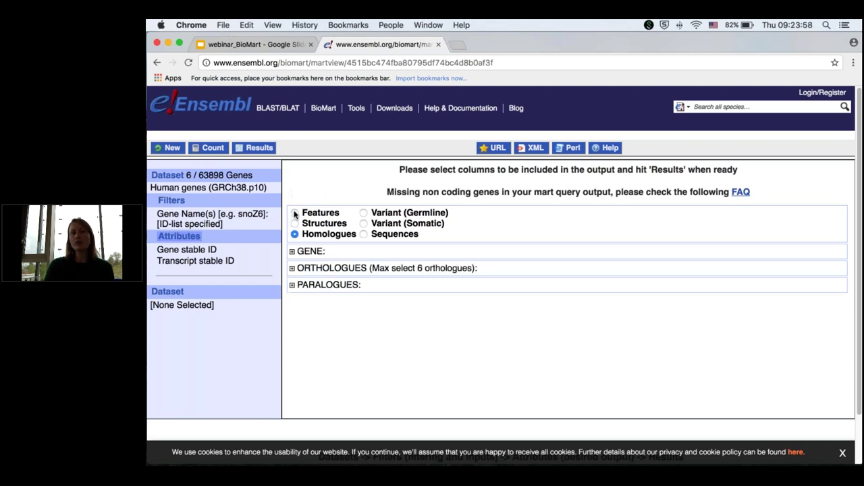
left_click(295, 213)
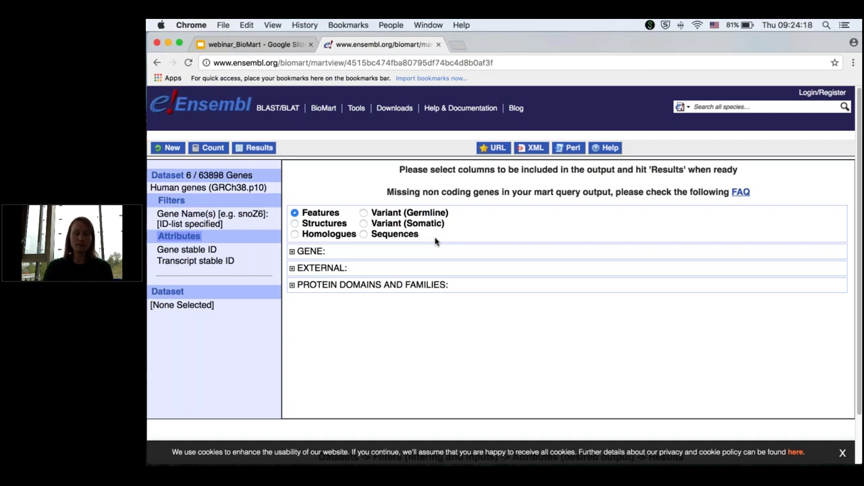
left_click(292, 252)
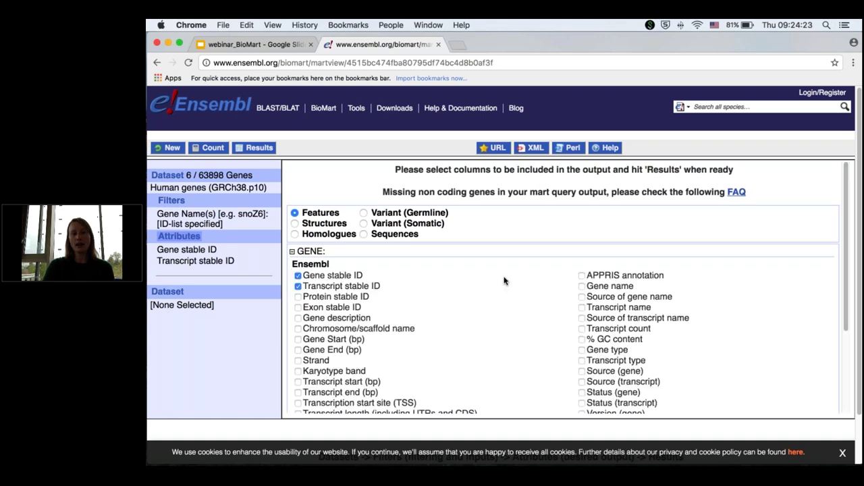
Step: Add Gene name to the output, placing Transcript stable ID after it, followed by Transcript length (including UTRs and CDS)
scroll(504, 281, "down", 3)
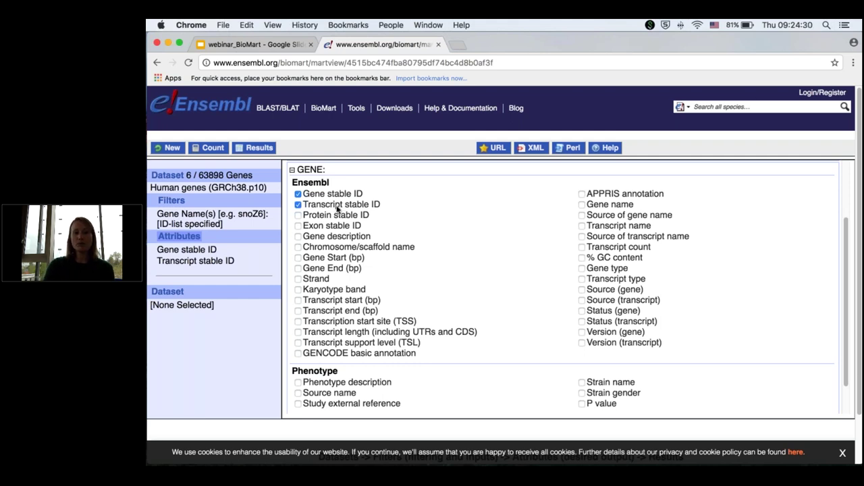
left_click(297, 206)
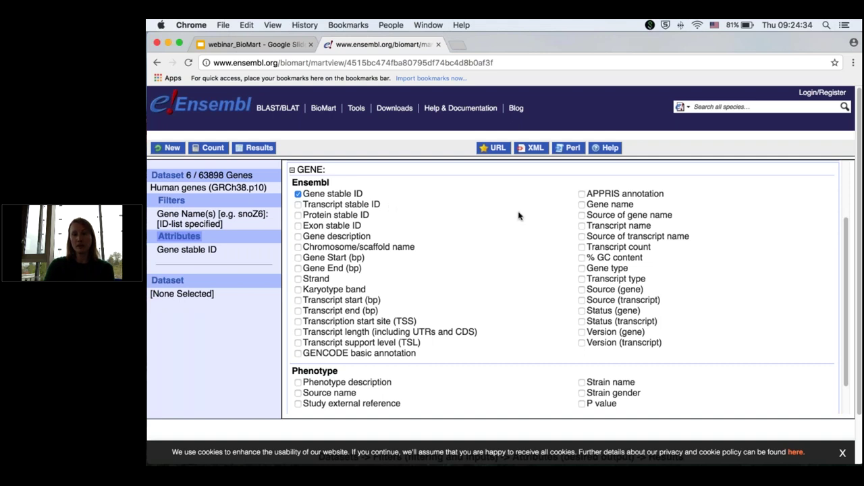
left_click(583, 206)
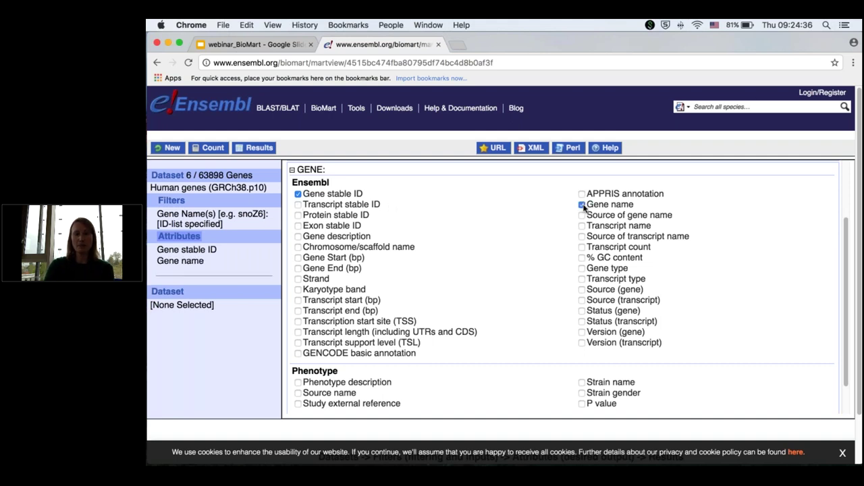
left_click(297, 206)
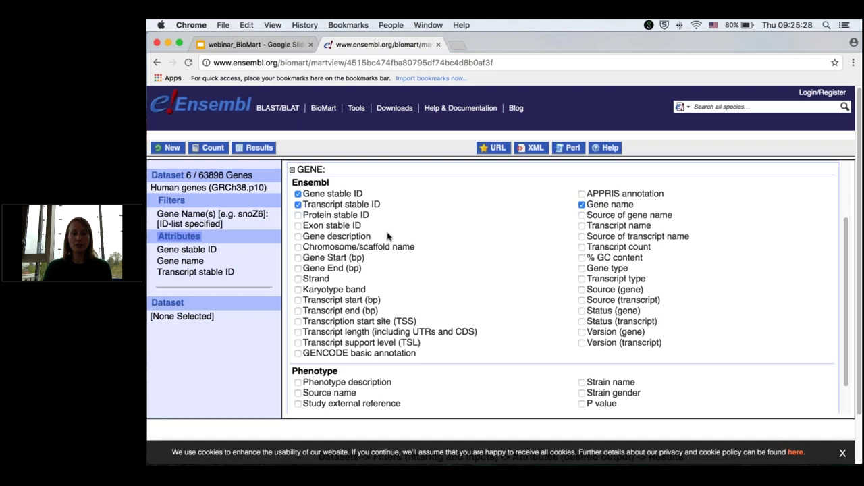
scroll(378, 270, "down", 1)
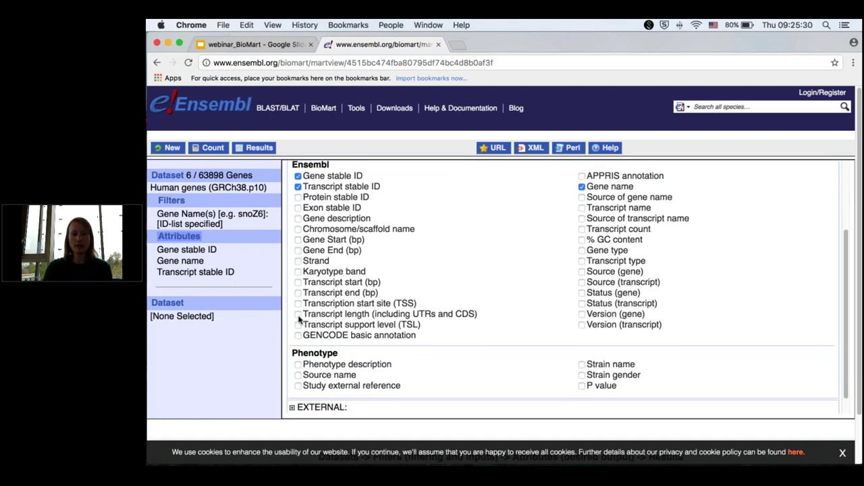
left_click(298, 314)
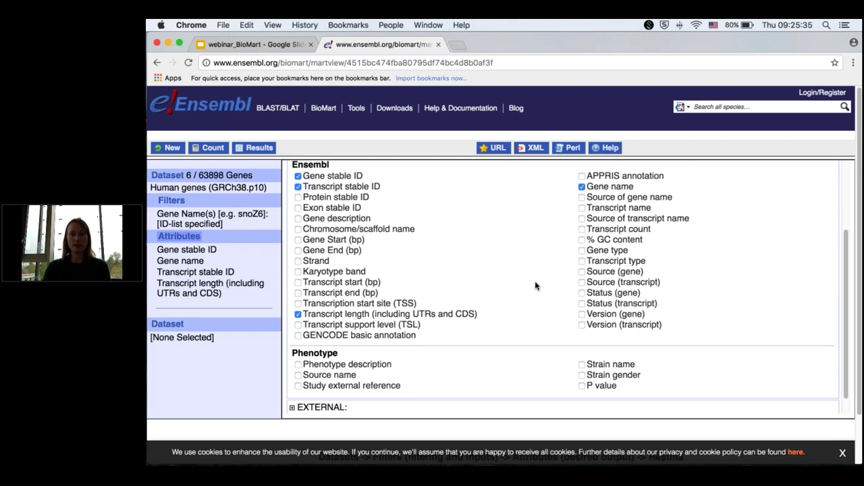
Step: Add the external GO attributes GO term accession, GO term name and GO term definition to the output
scroll(535, 286, "down", 3)
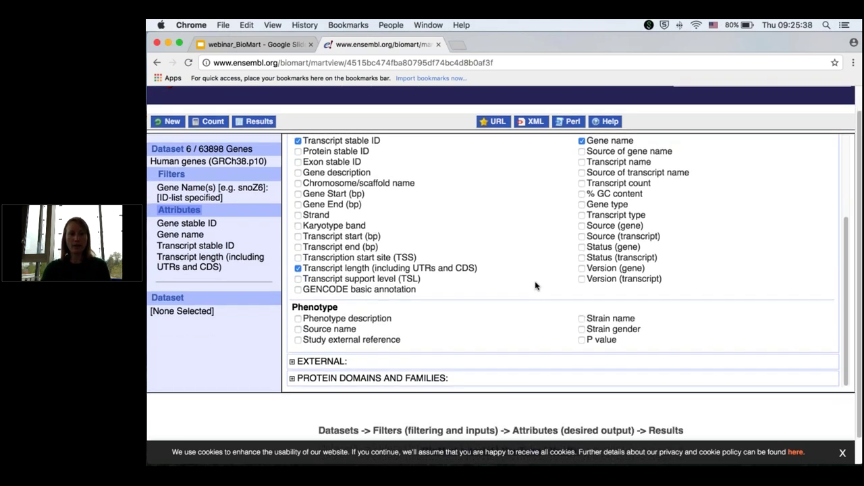
left_click(291, 363)
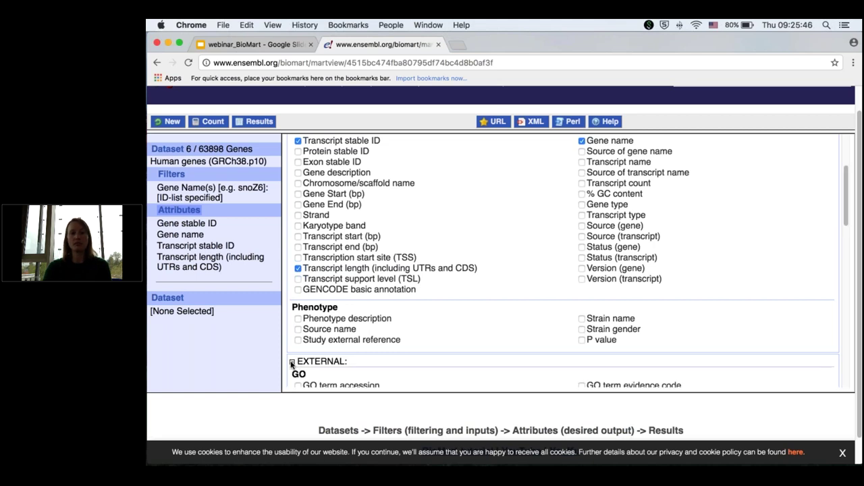
scroll(528, 232, "down", 5)
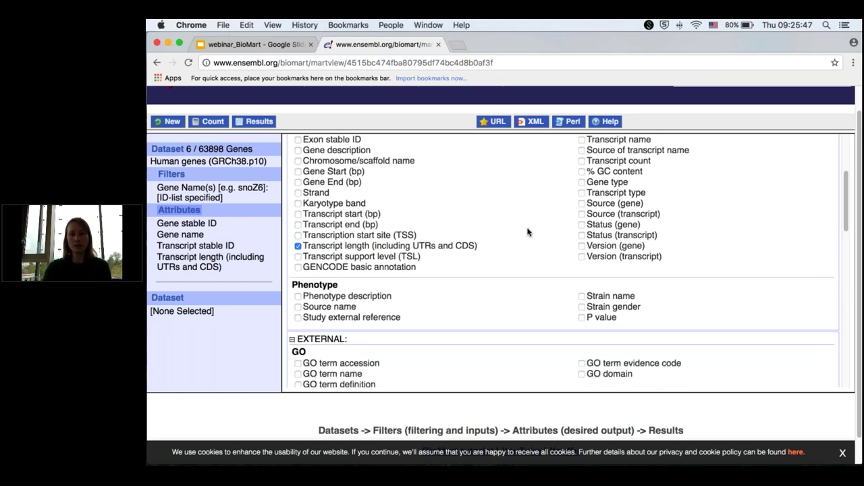
scroll(513, 226, "down", 1)
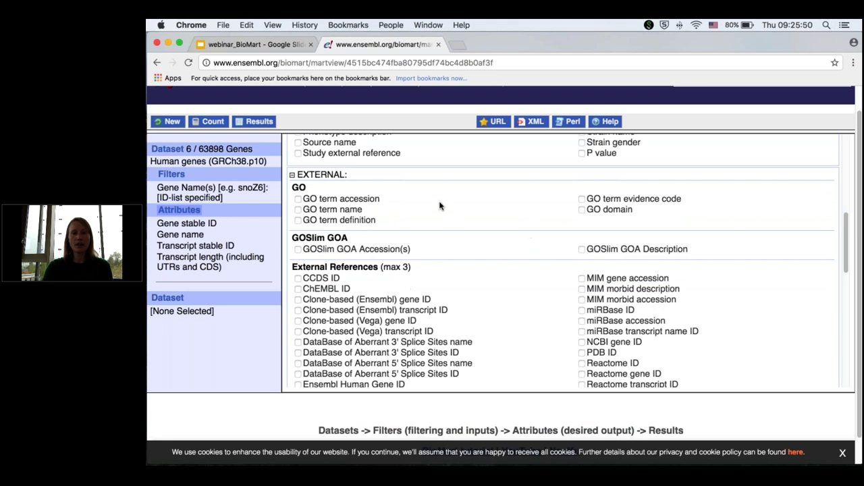
left_click(297, 199)
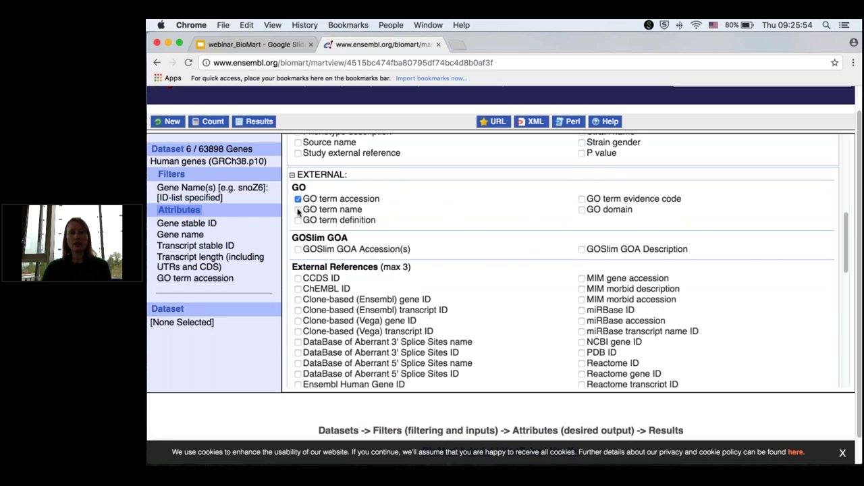
left_click(298, 210)
left_click(297, 220)
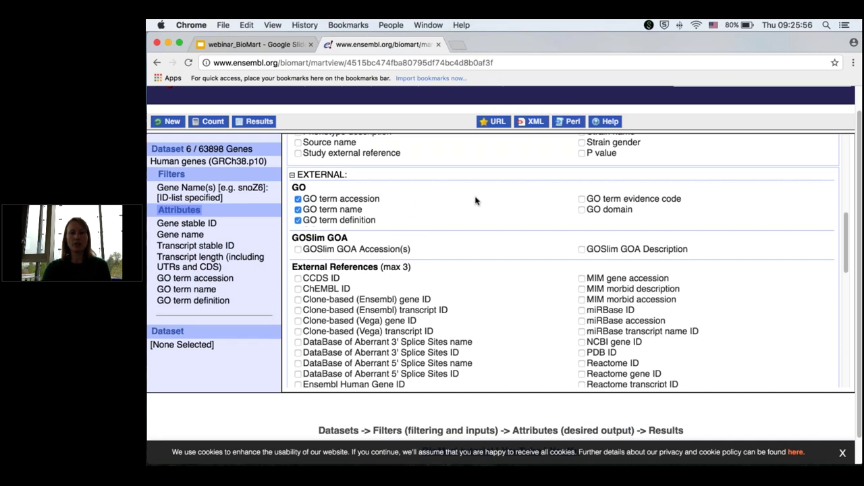
scroll(499, 207, "down", 3)
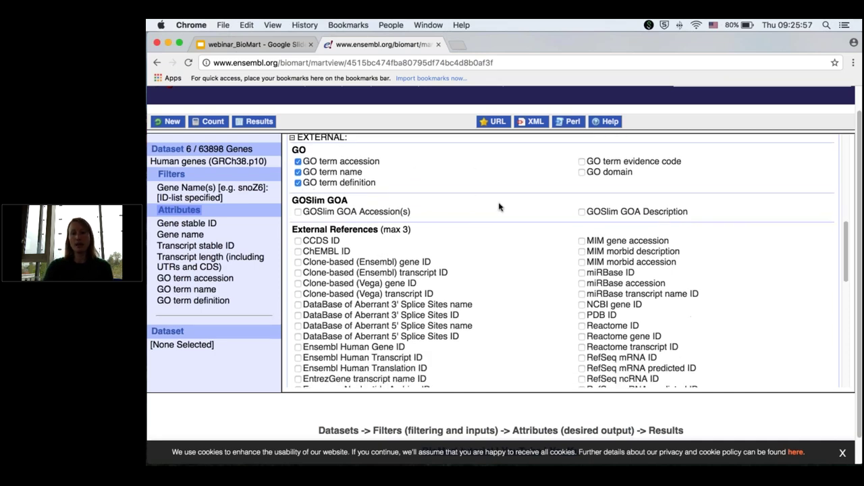
Step: Show the query results with the selected GO attributes and display all rows as HTML
scroll(499, 208, "down", 5)
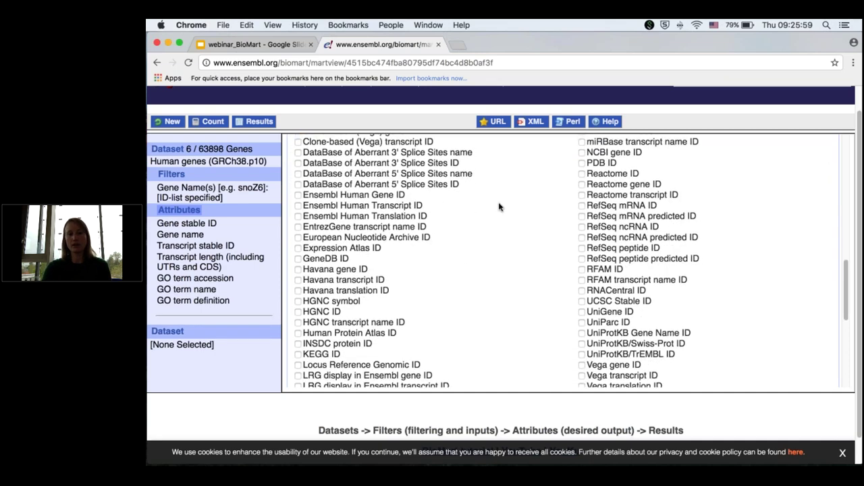
scroll(499, 208, "down", 2)
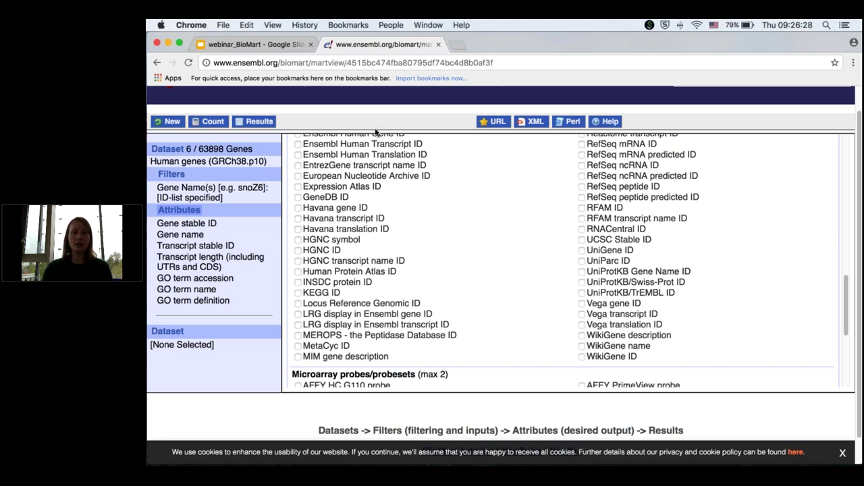
left_click(262, 123)
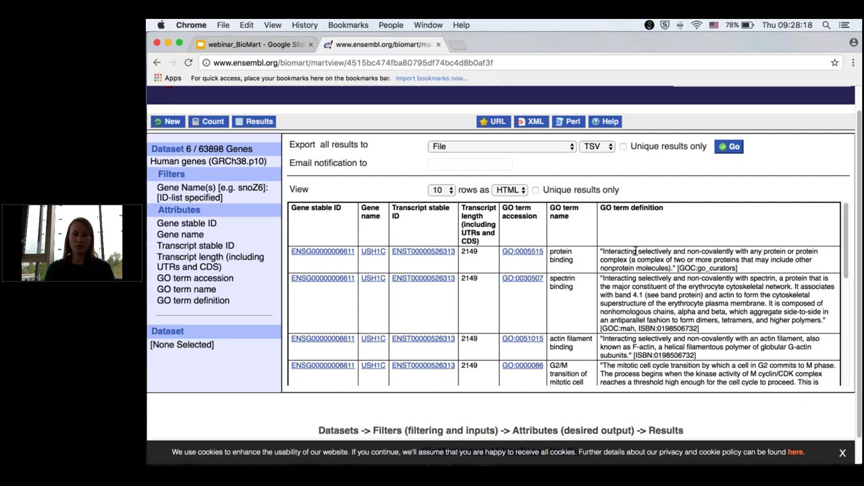
left_click(439, 191)
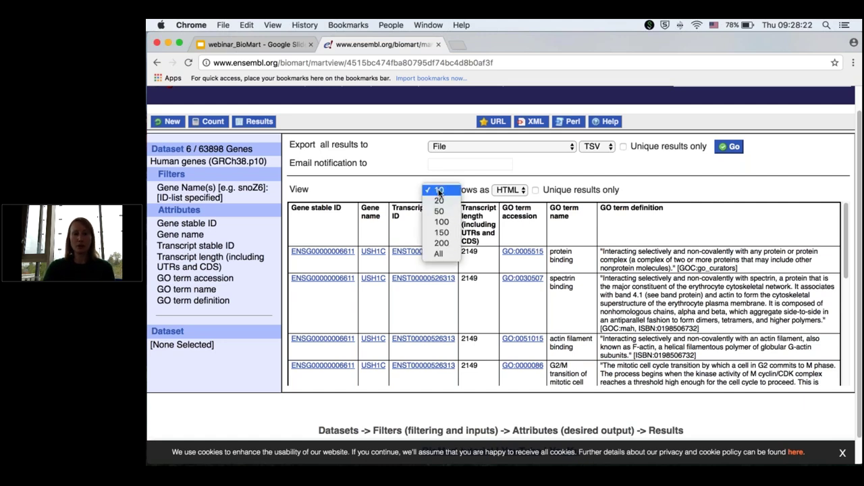
left_click(446, 255)
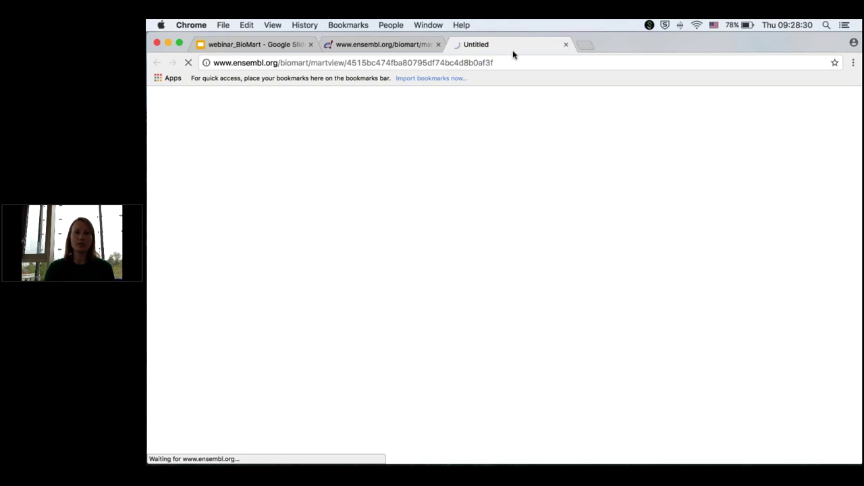
Step: Return to the query page and set the export to a compressed web file (notify by email), keeping the TSV format
left_click(394, 46)
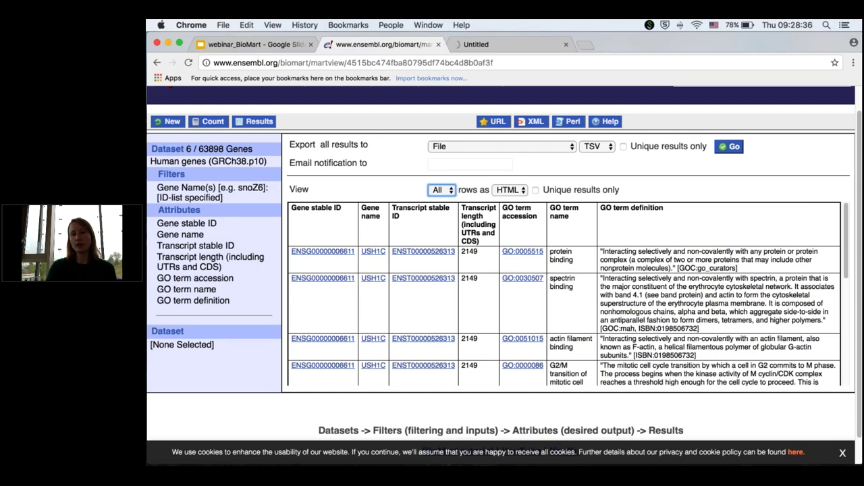
left_click(596, 147)
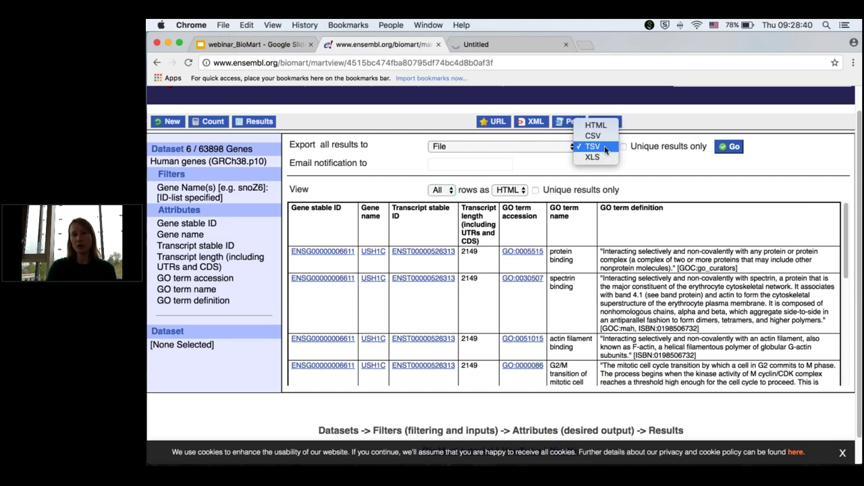
left_click(606, 148)
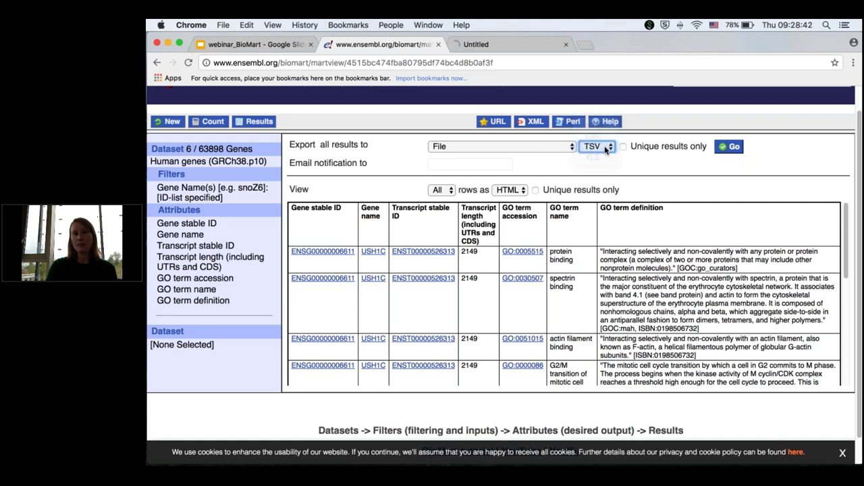
left_click(567, 147)
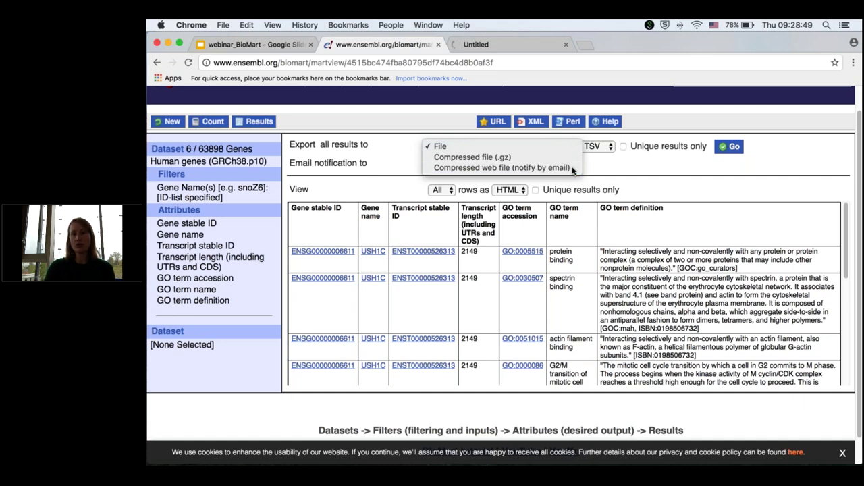
left_click(573, 168)
left_click(499, 165)
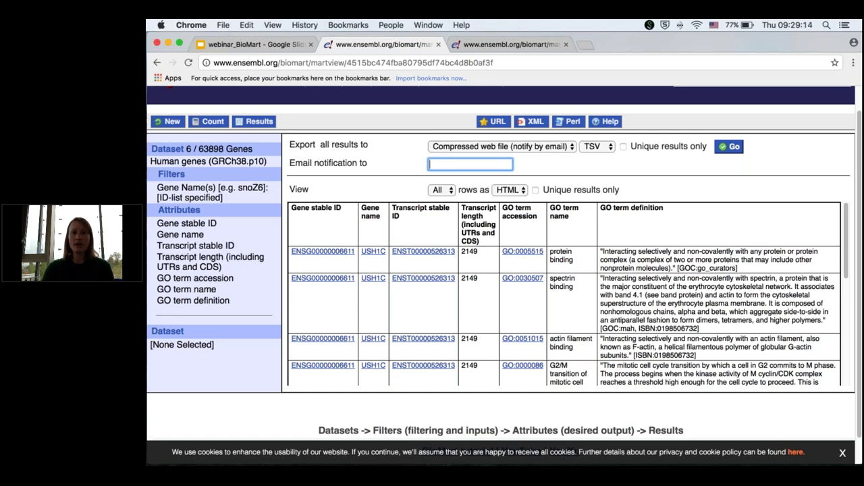
Step: Examine the full results table for the transcripts, GO term names and GO term definitions listed per gene
left_click(523, 45)
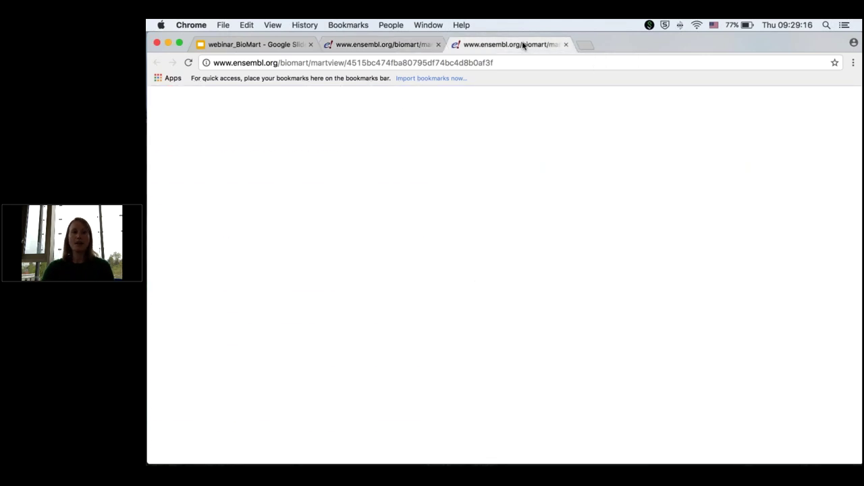
scroll(500, 270, "down", 1)
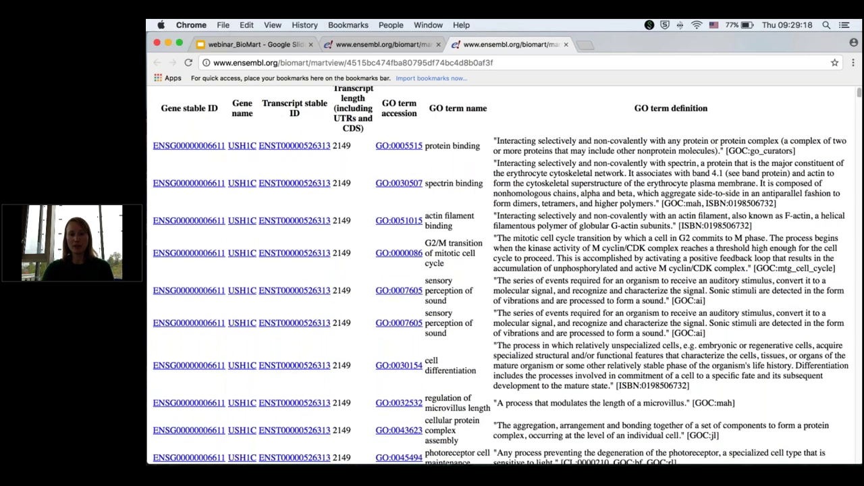
scroll(639, 171, "down", 1)
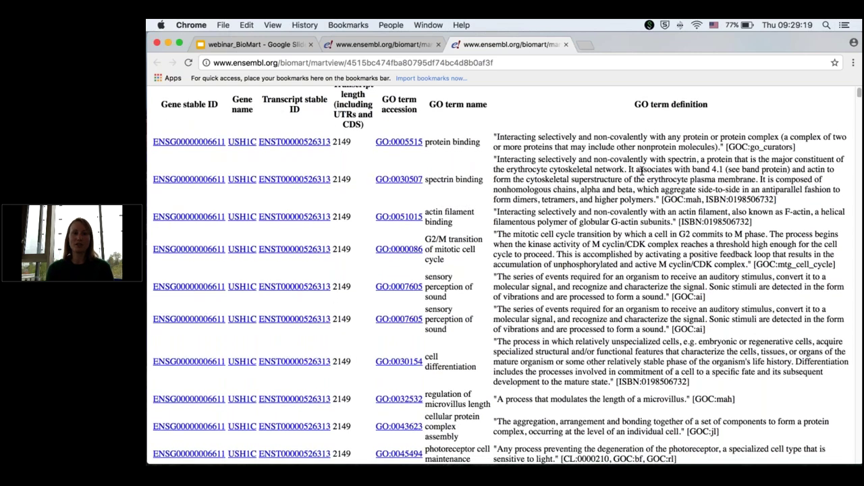
scroll(641, 170, "down", 1)
scroll(642, 170, "down", 1)
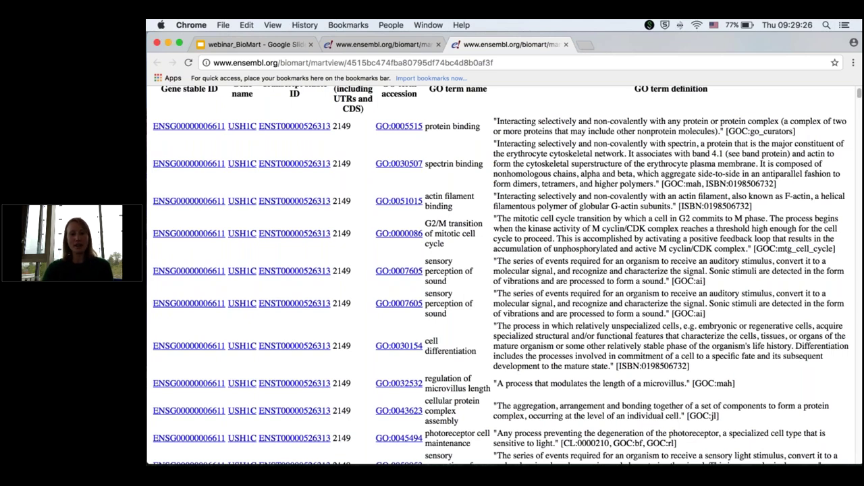
scroll(501, 270, "down", 1)
scroll(501, 270, "down", 10)
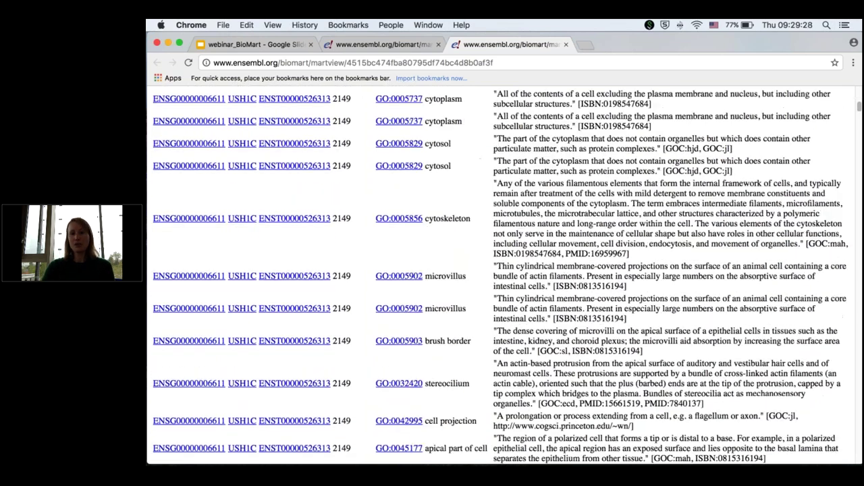
scroll(501, 270, "up", 4)
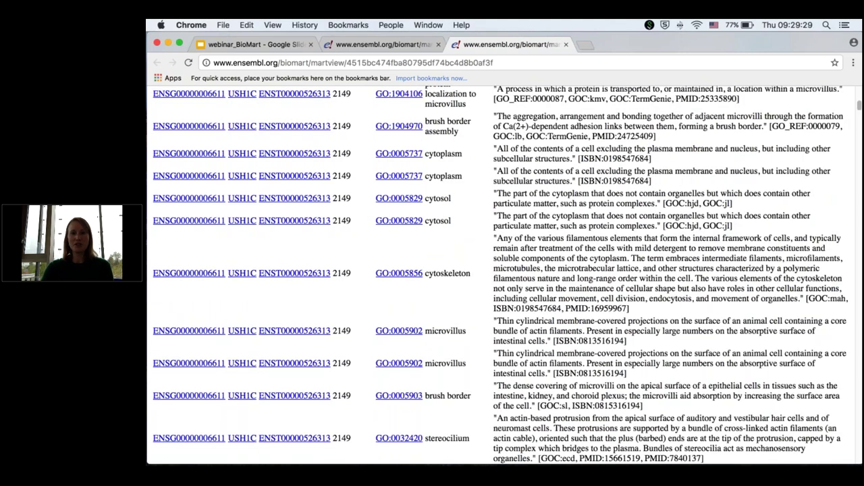
scroll(501, 270, "up", 10)
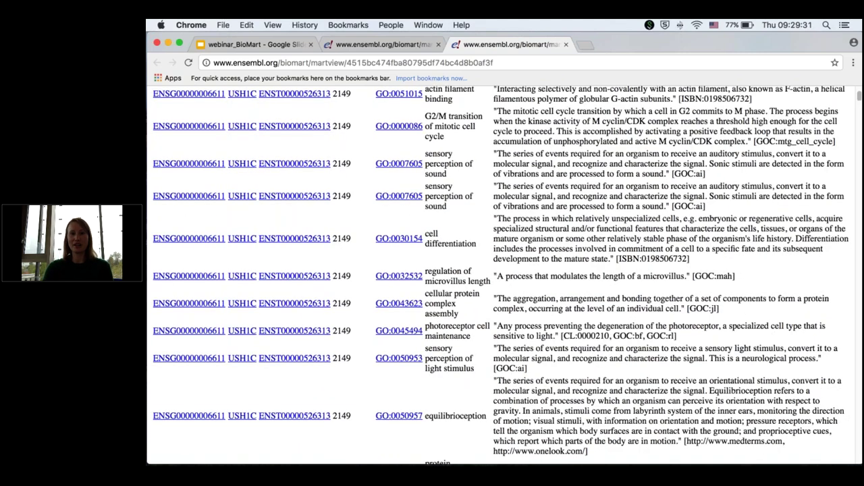
scroll(683, 217, "up", 5)
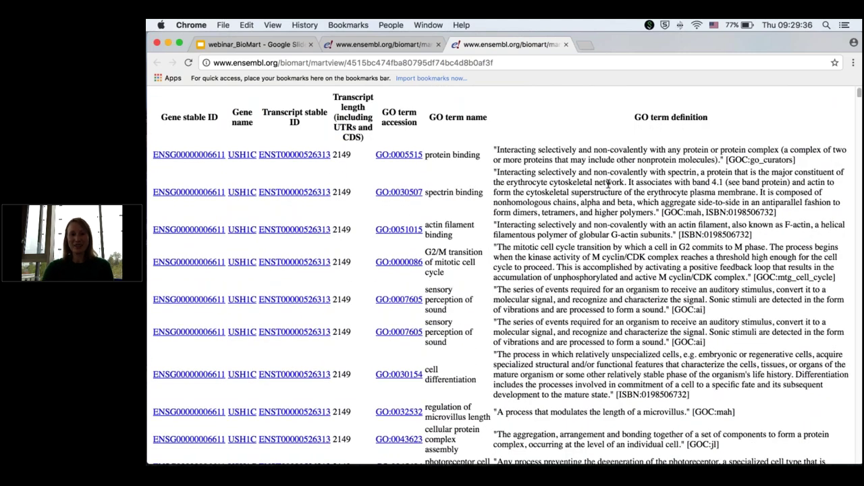
Step: Go back to the query's output attributes, switch the category to Sequences and expand its Sequences section
left_click(399, 45)
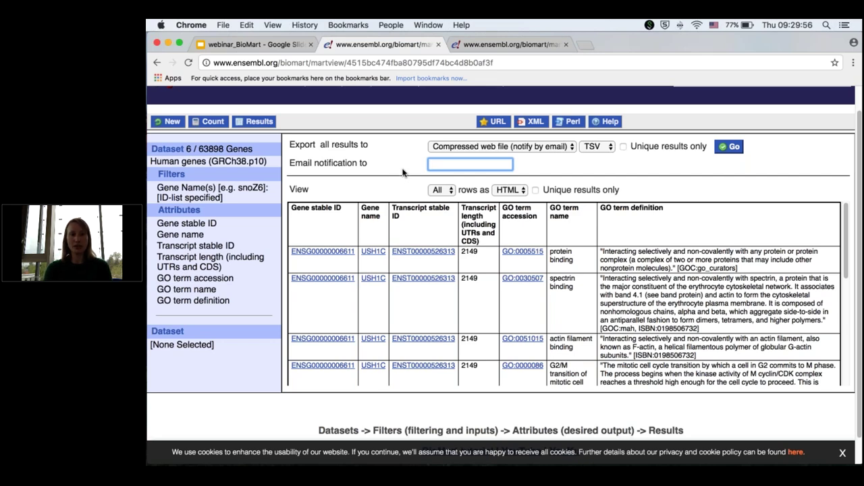
left_click(191, 215)
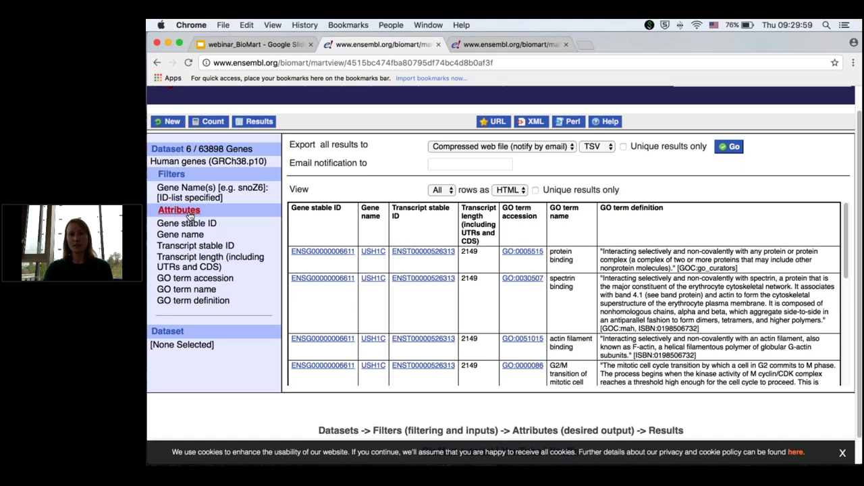
scroll(408, 297, "up", 15)
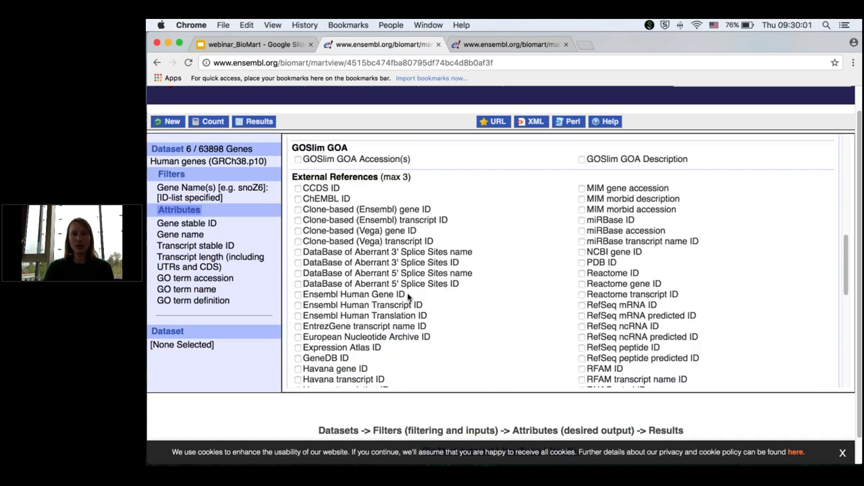
scroll(407, 297, "up", 3)
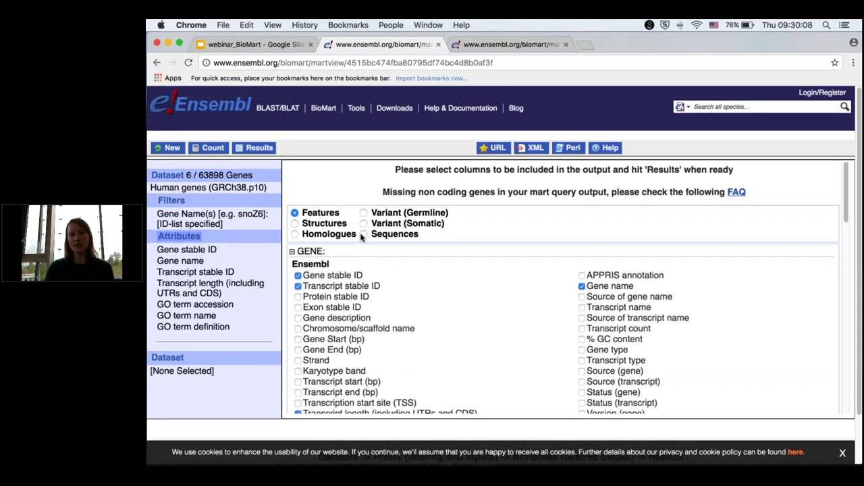
left_click(363, 235)
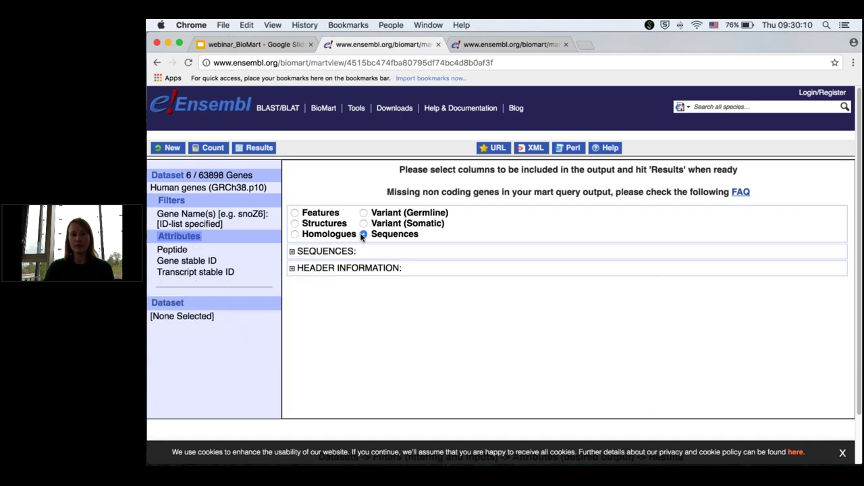
left_click(291, 251)
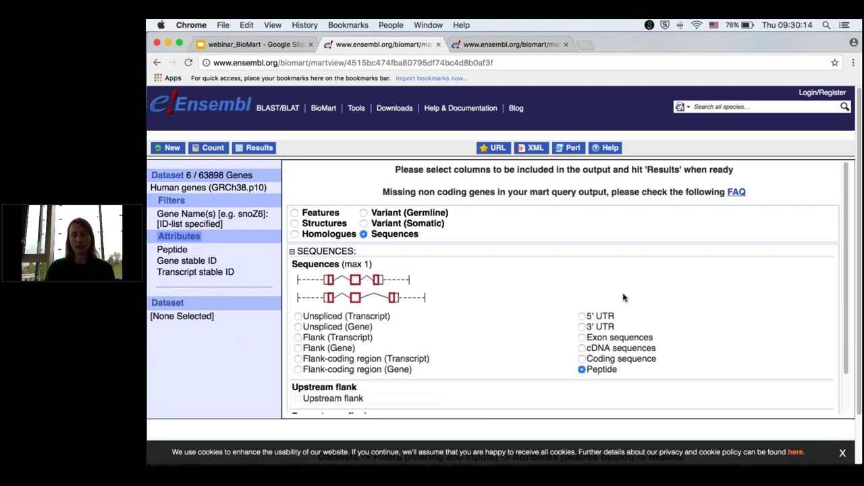
Step: Compare the cDNA and Peptide sequence types in the gene diagram and choose cDNA sequences as the output
scroll(726, 270, "down", 2)
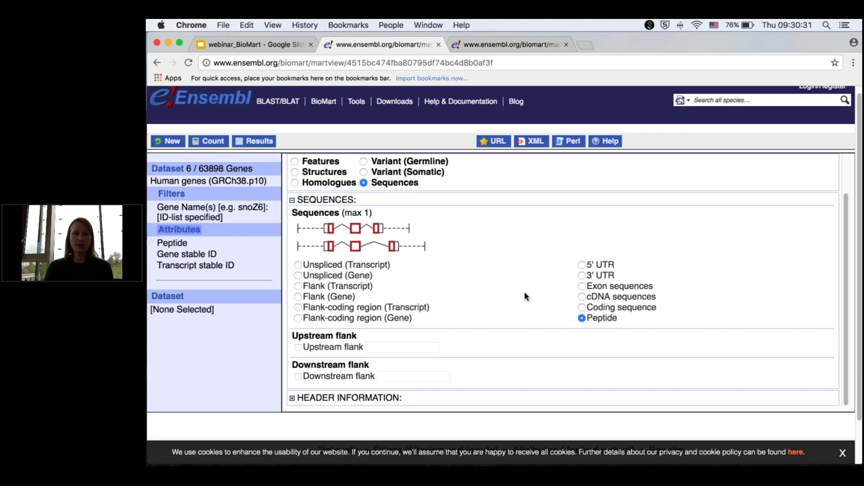
left_click(581, 298)
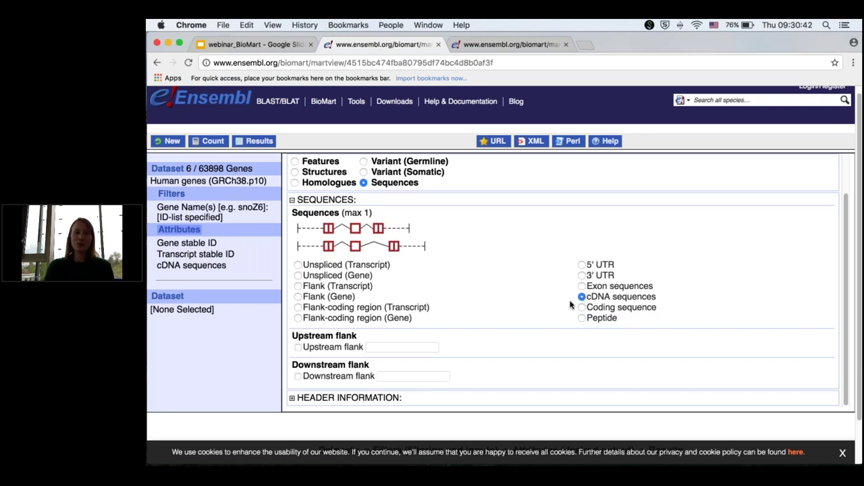
left_click(582, 318)
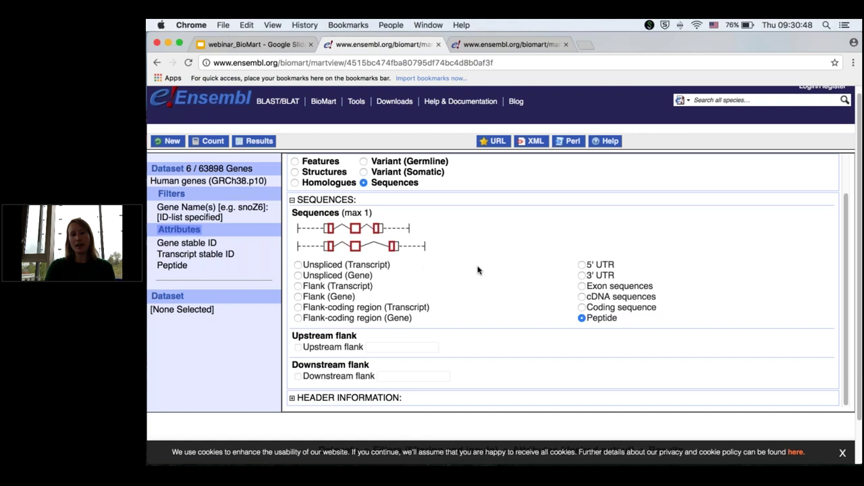
left_click(581, 298)
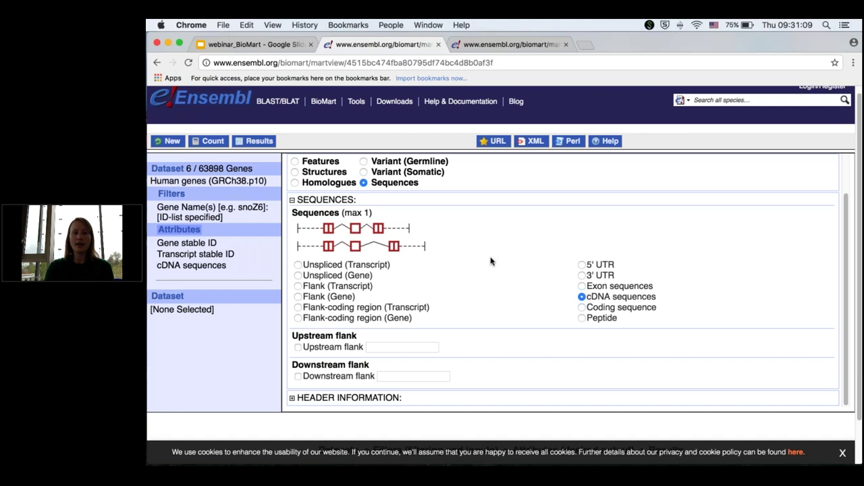
Step: Expand the header information, add Gene name to the sequence headers and show the results
scroll(490, 276, "down", 1)
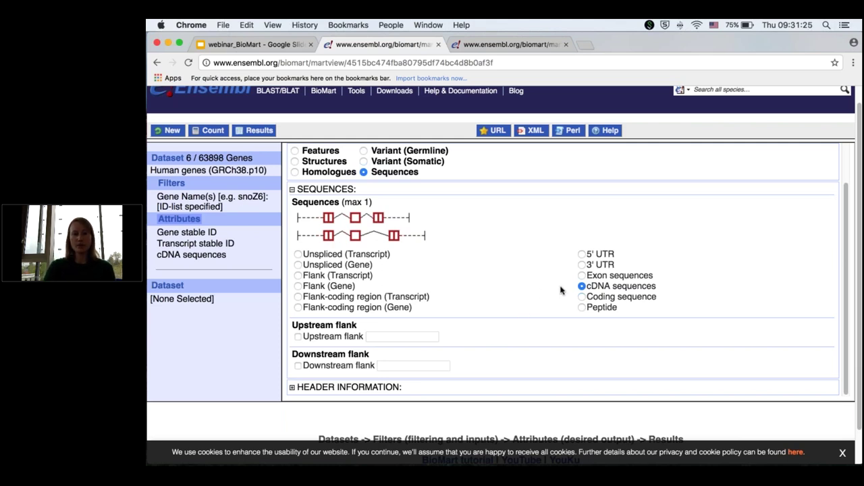
scroll(432, 328, "down", 1)
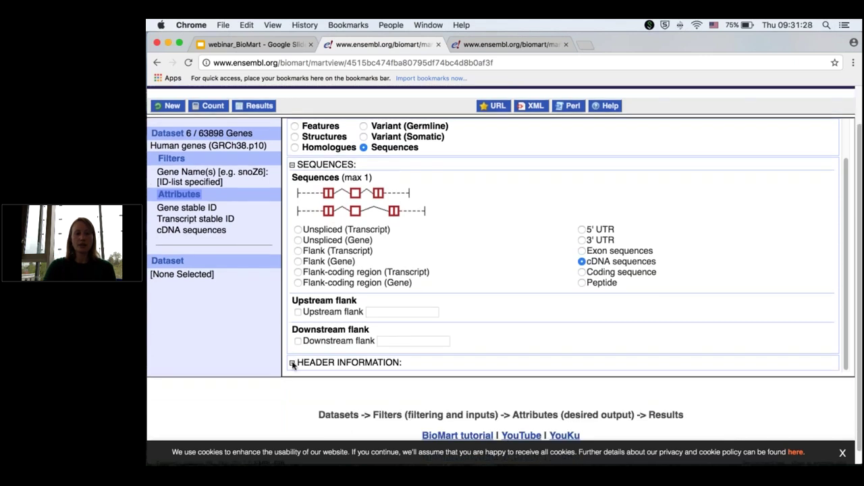
left_click(293, 364)
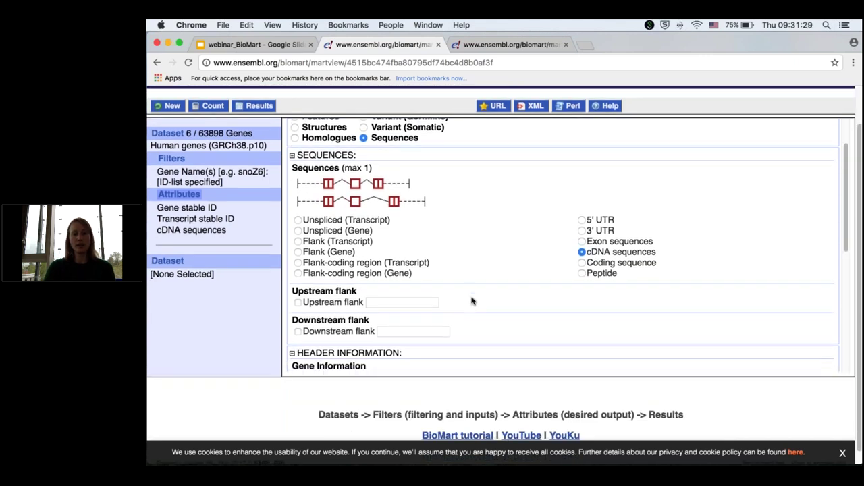
scroll(471, 300, "down", 2)
scroll(471, 301, "down", 5)
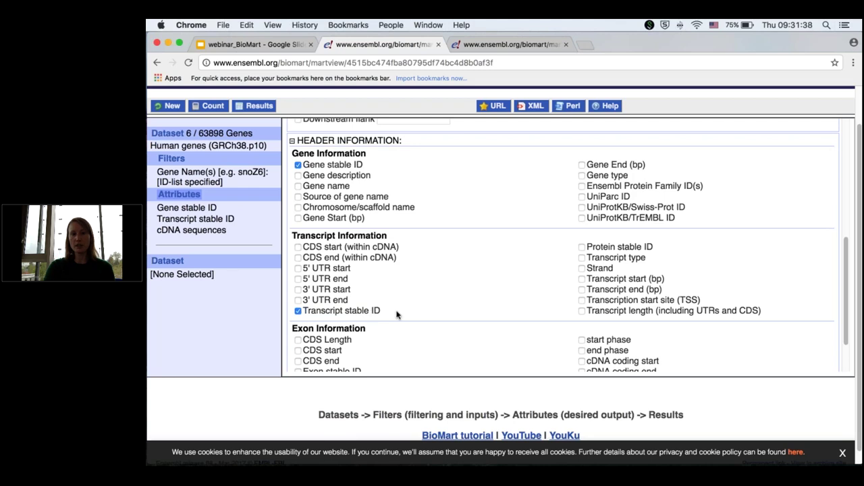
left_click(298, 186)
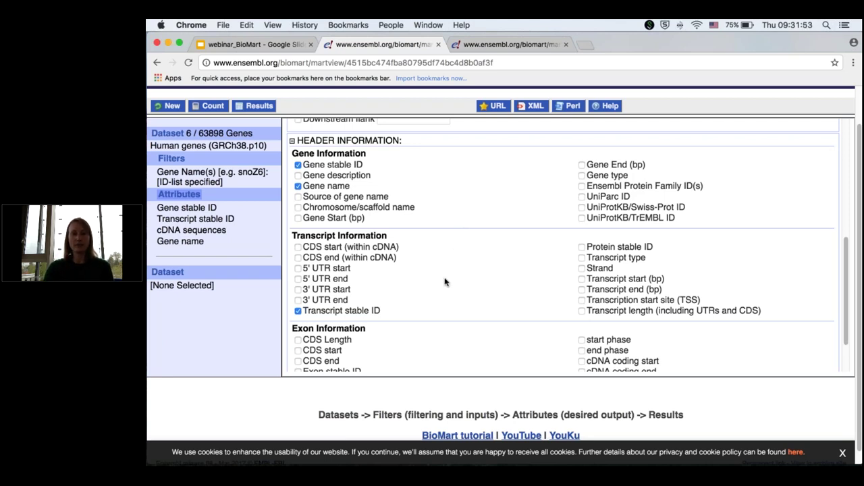
scroll(444, 281, "up", 1)
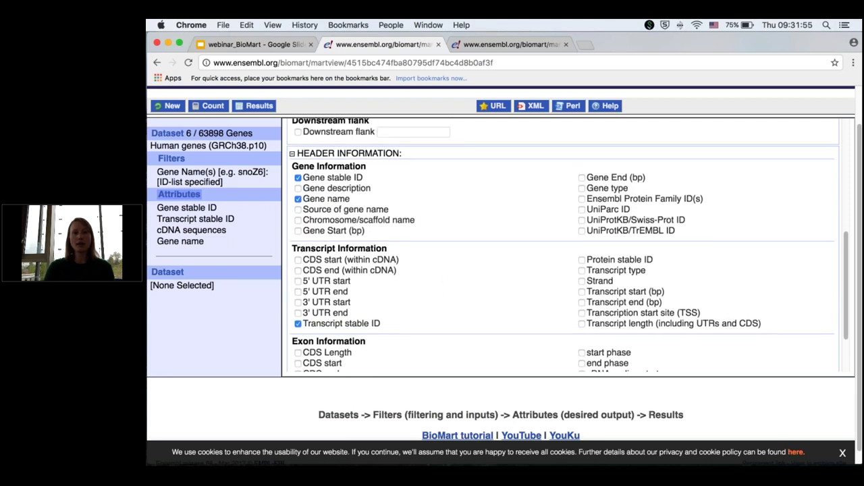
left_click(262, 109)
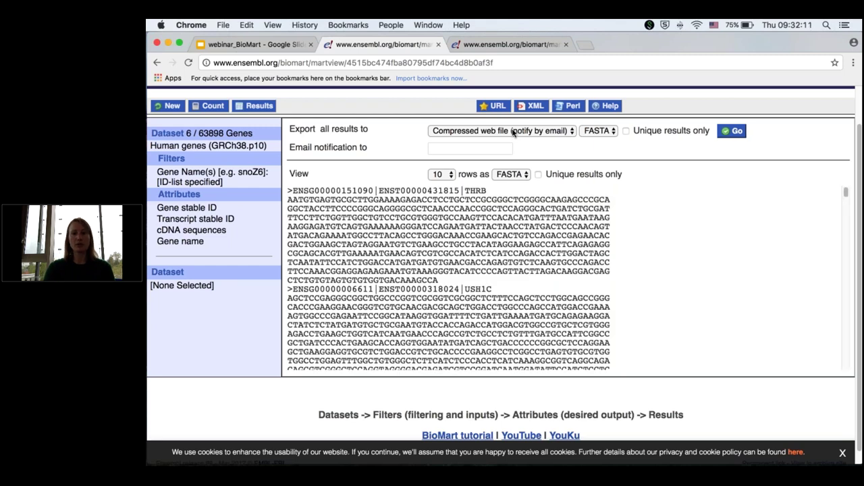
Step: Set the export destination for all cDNA sequence results to an uncompressed file
left_click(513, 133)
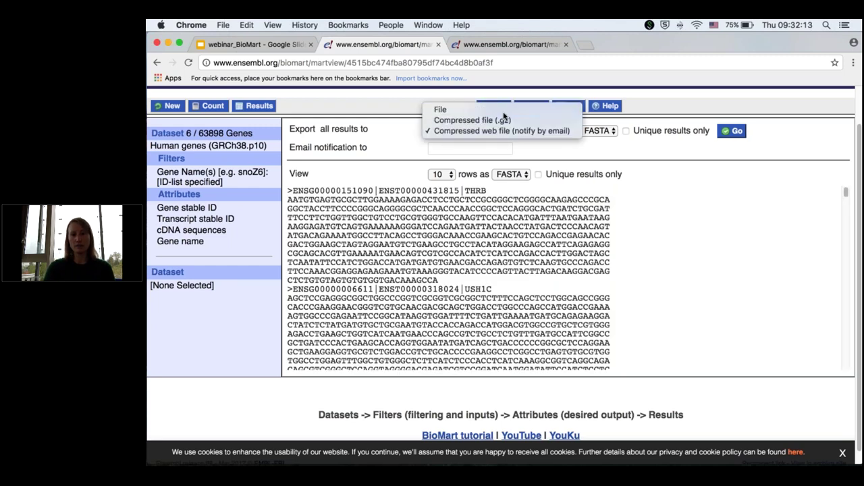
left_click(502, 112)
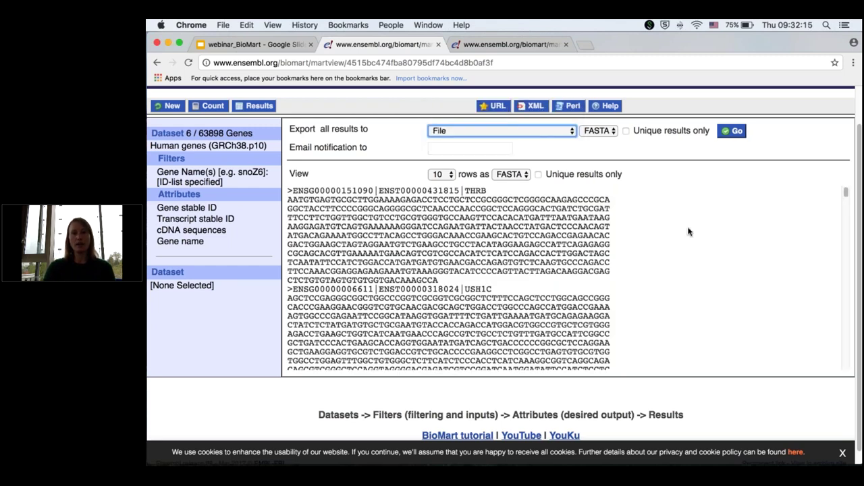
scroll(688, 232, "down", 1)
scroll(559, 305, "up", 2)
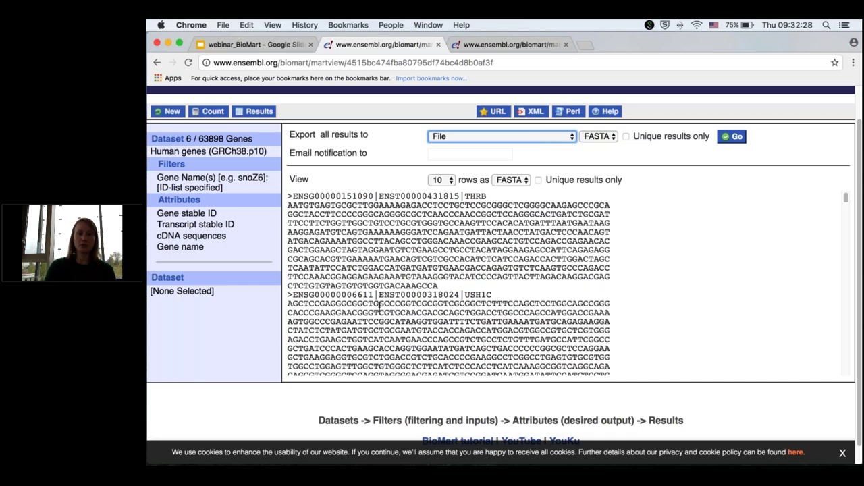
Step: Look through the sequence preview, set the view to all rows as FASTA and bring up the full output
scroll(380, 307, "down", 10)
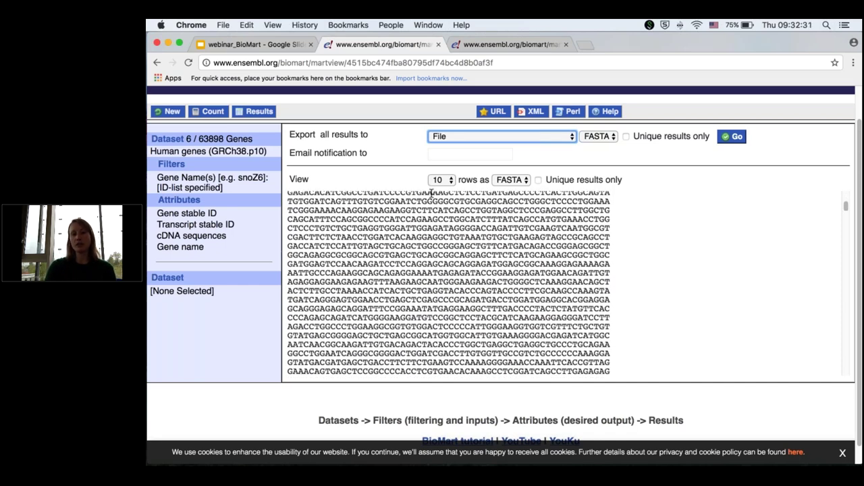
left_click(439, 181)
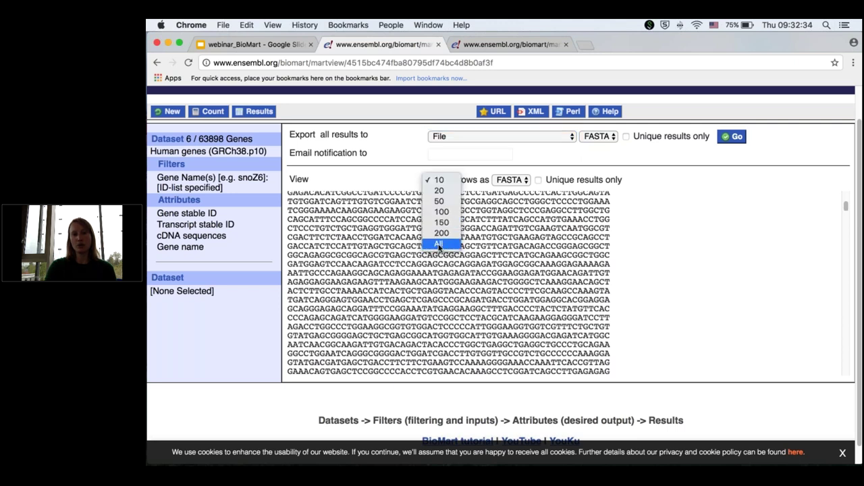
left_click(439, 245)
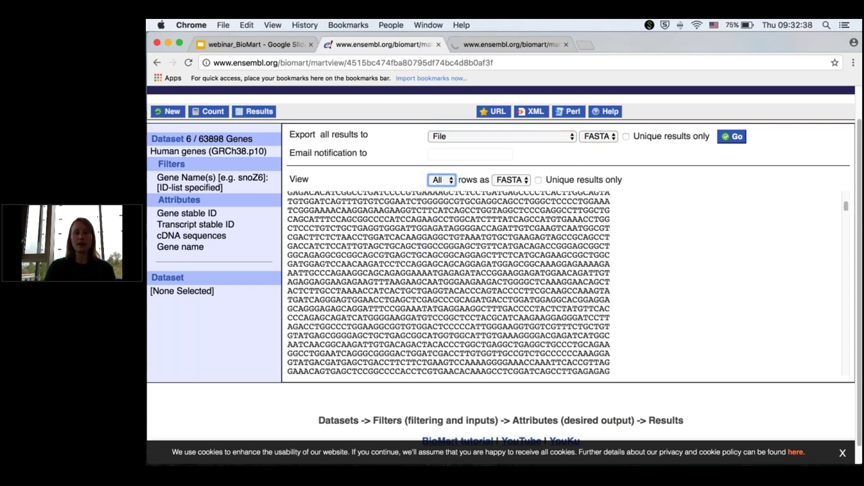
left_click(521, 45)
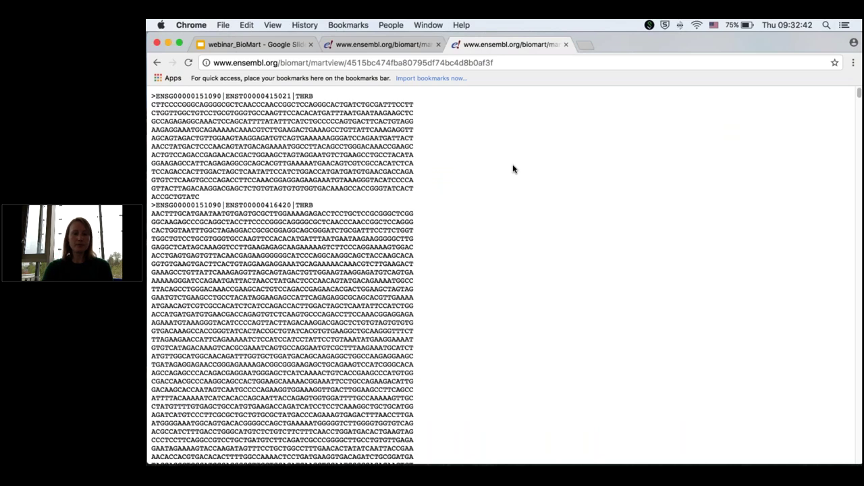
Step: Examine the full FASTA output for the gene IDs, transcript IDs and gene names heading each cDNA sequence
scroll(513, 169, "down", 1)
scroll(513, 169, "down", 5)
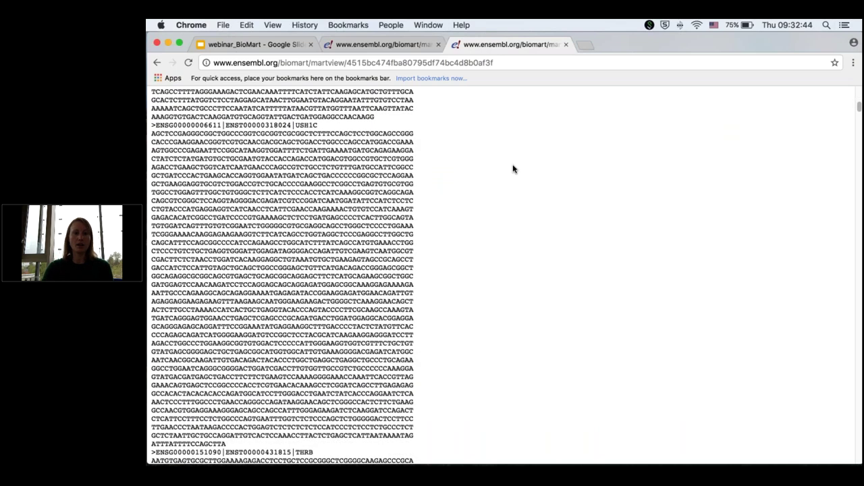
scroll(513, 169, "down", 5)
scroll(513, 169, "down", 4)
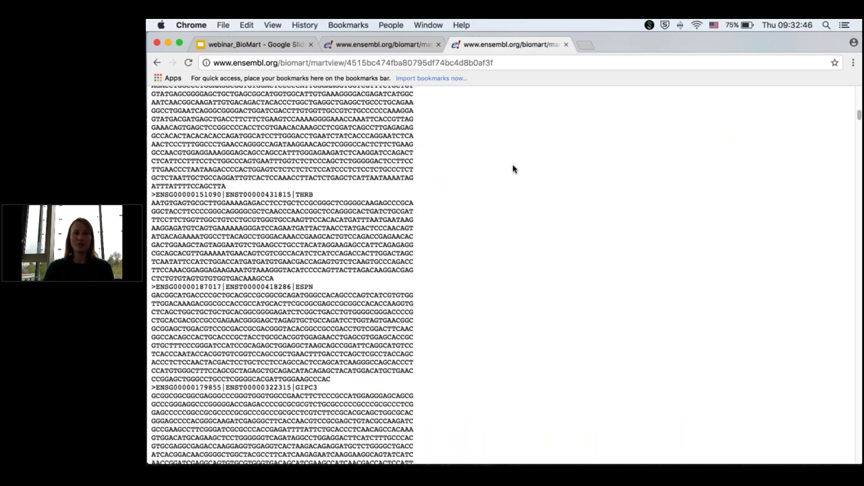
scroll(513, 169, "down", 1)
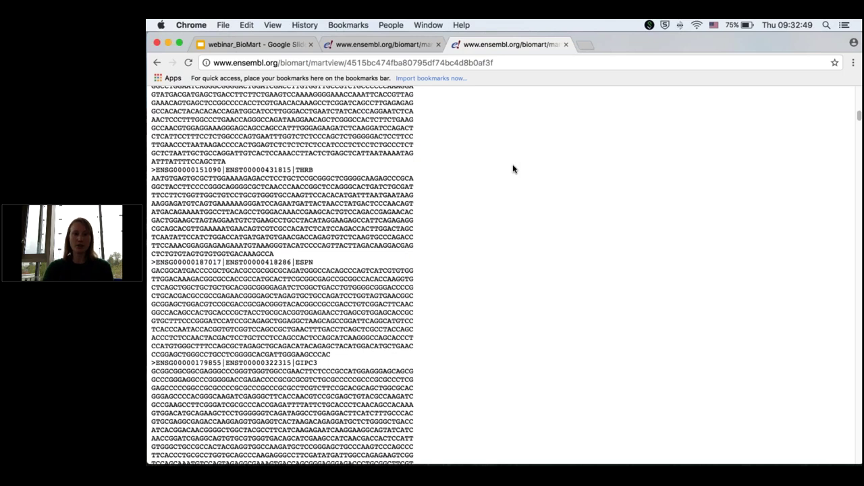
scroll(513, 169, "down", 1)
scroll(513, 168, "down", 1)
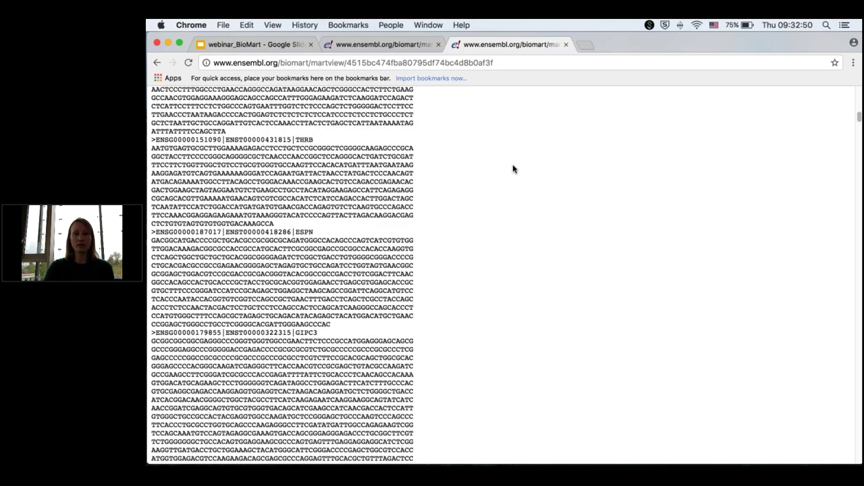
scroll(513, 169, "up", 5)
scroll(513, 169, "down", 5)
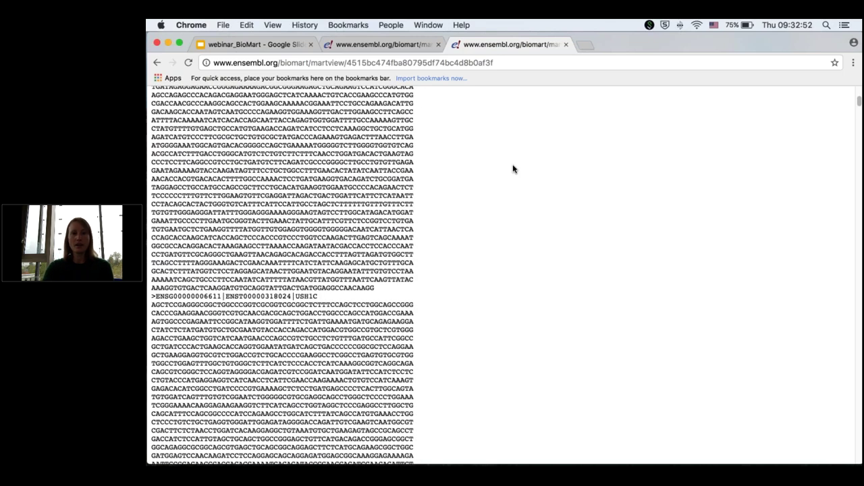
scroll(513, 168, "down", 2)
scroll(513, 168, "up", 2)
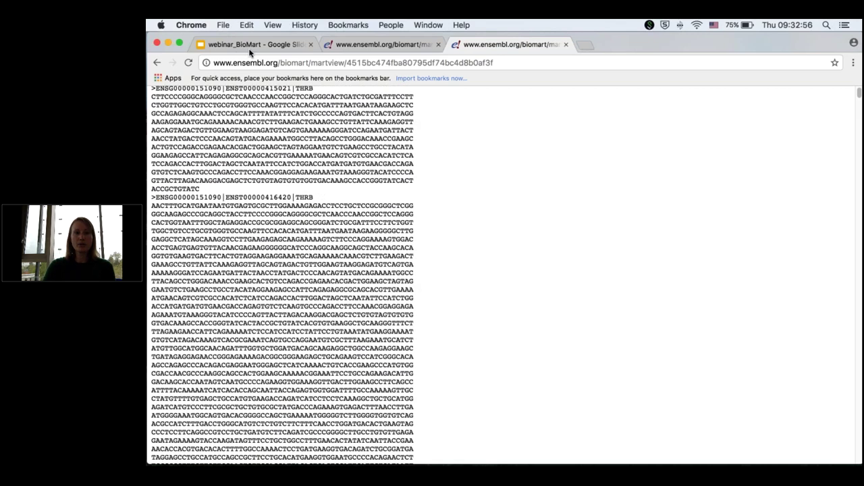
Step: Switch to the webinar_BioMart presentation in Google Slides, present it from the Hands on slide and advance to Help and documentation
left_click(257, 44)
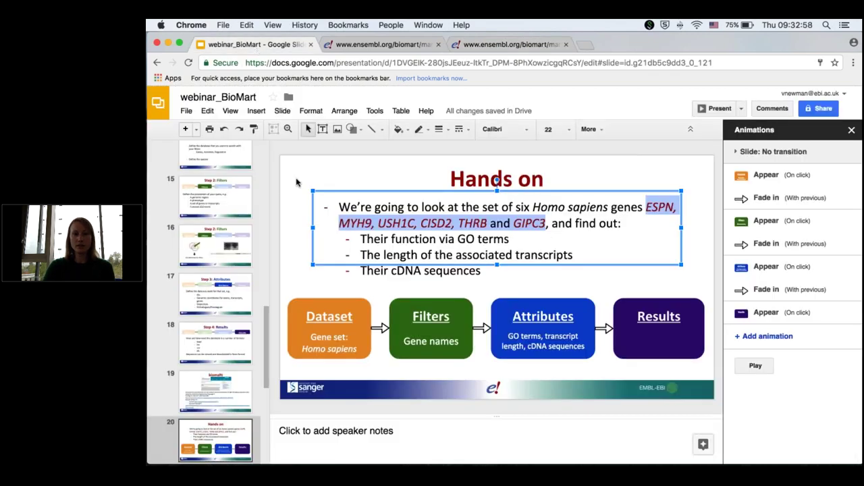
left_click(296, 183)
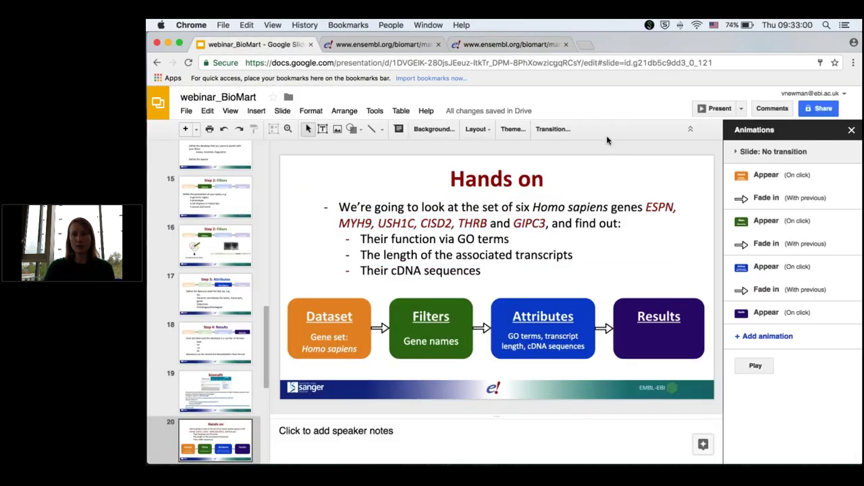
left_click(711, 111)
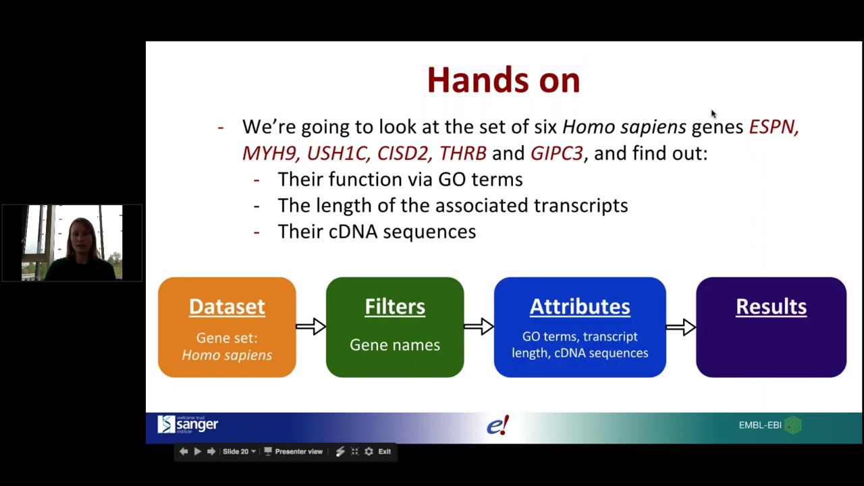
key("Right")
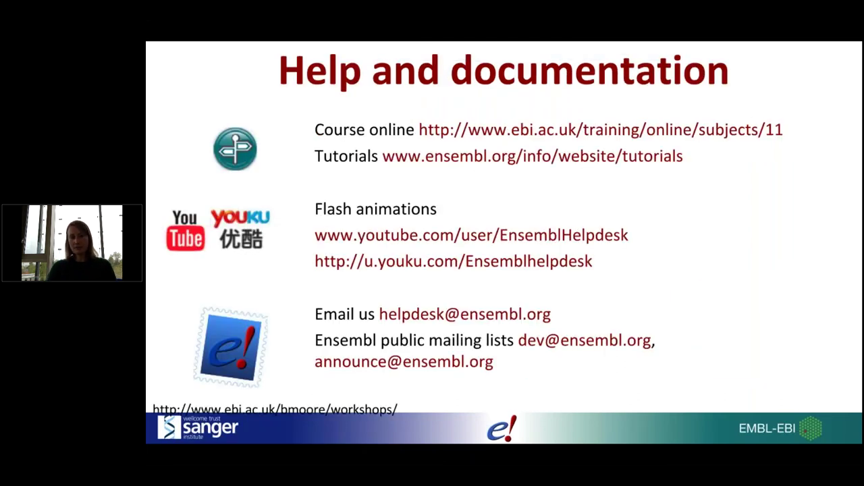